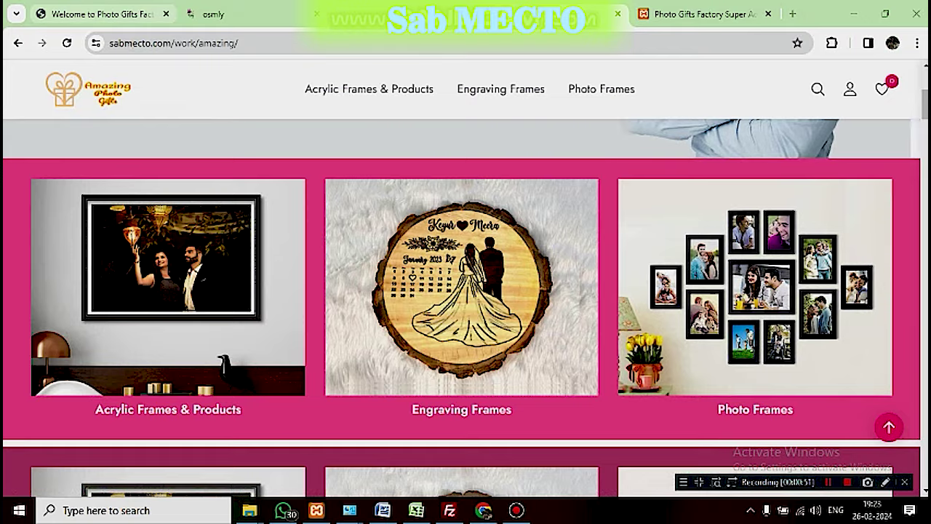
- Review the Photo Gifts Factory, Smart Solutions and Osmly storefront websites
left_click(102, 14)
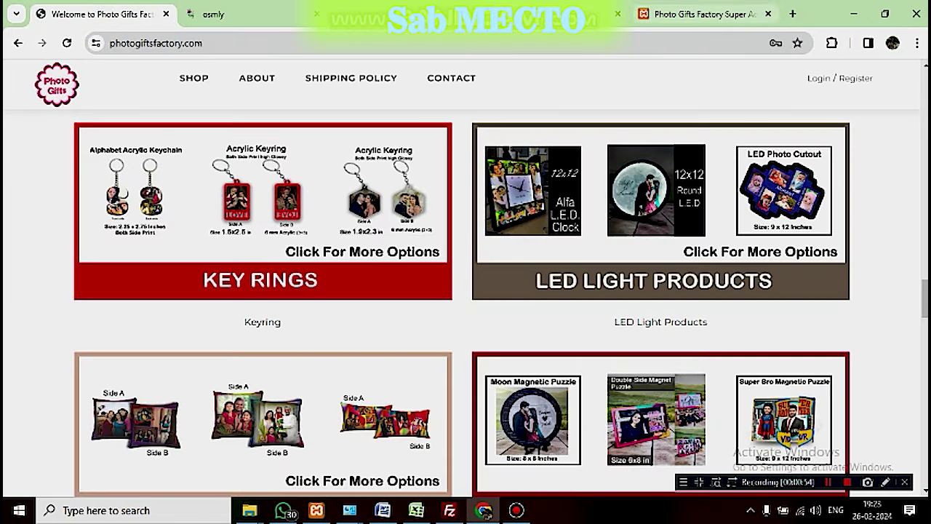
left_click(570, 14)
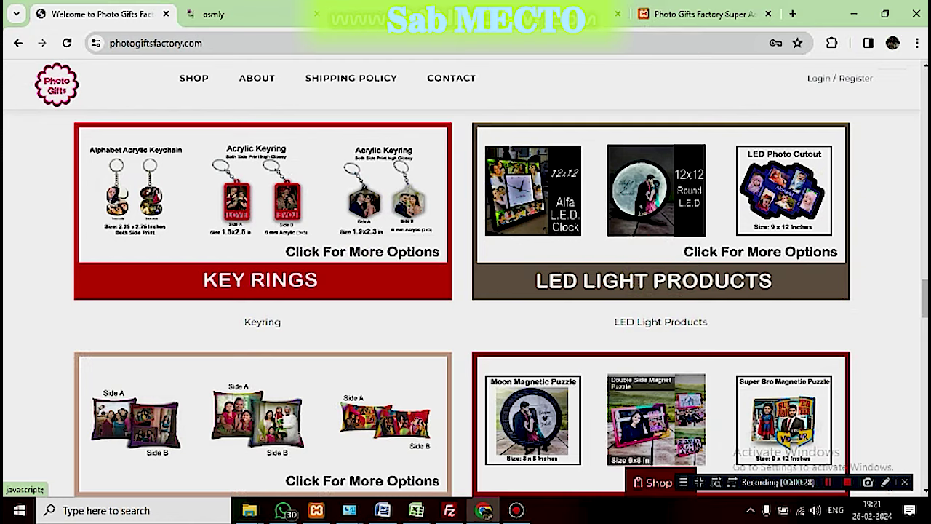
key("ctrl+Tab")
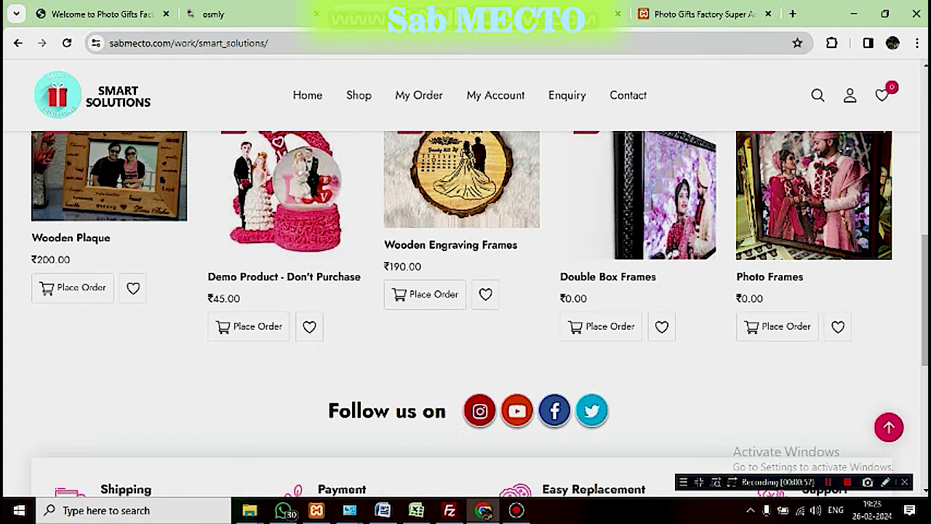
scroll(465, 291, "up", 3)
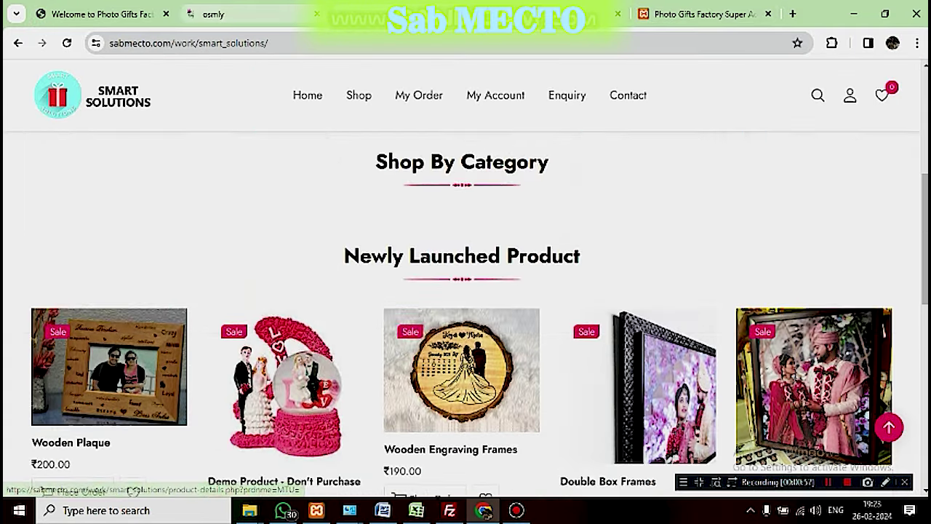
left_click(225, 14)
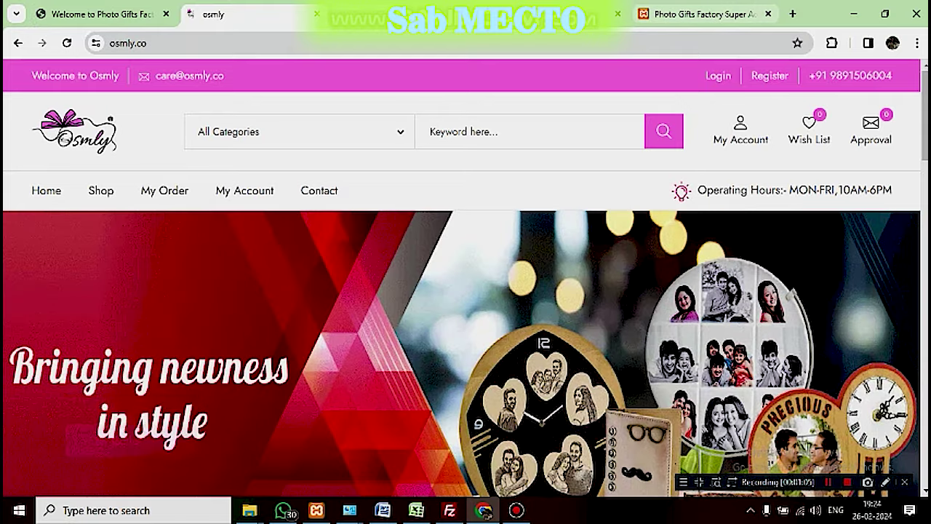
left_click(691, 13)
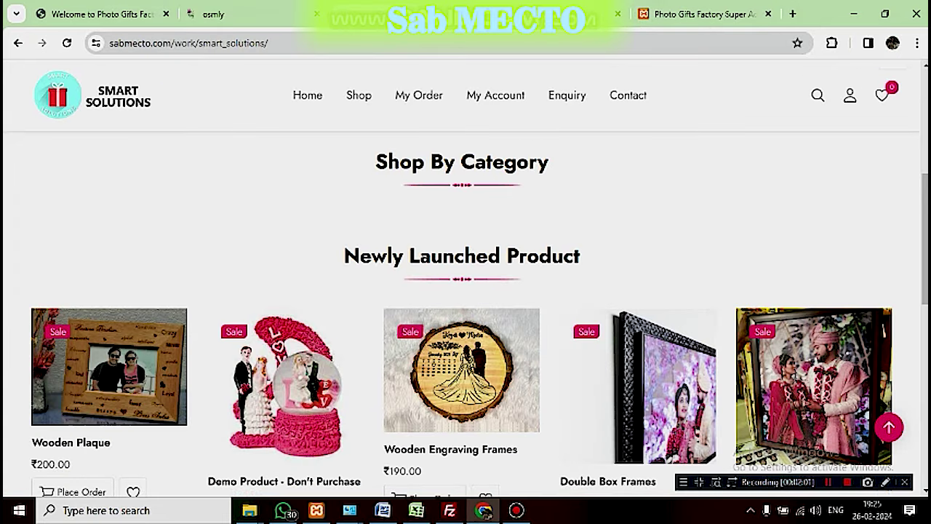
left_click(240, 14)
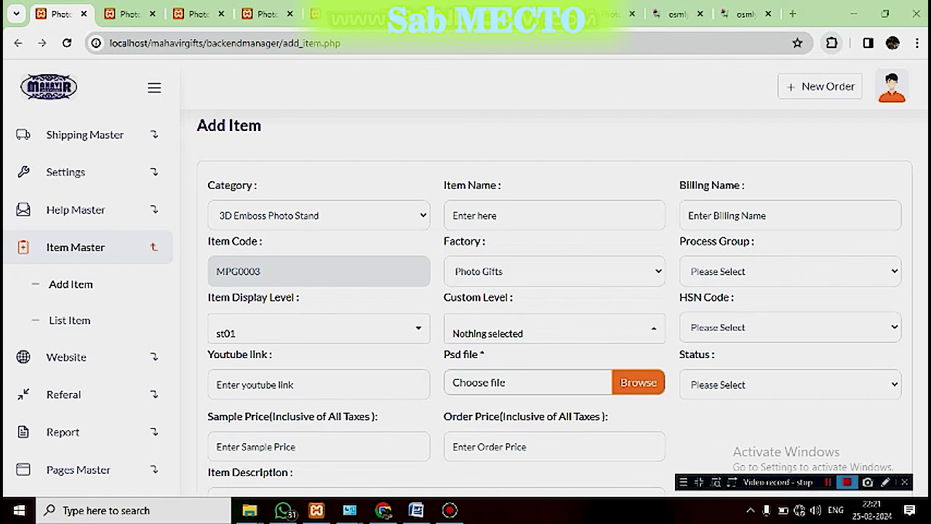
- Check the Category choices on the Add Item form, view the Add Category page, close it and return to the form
left_click(318, 216)
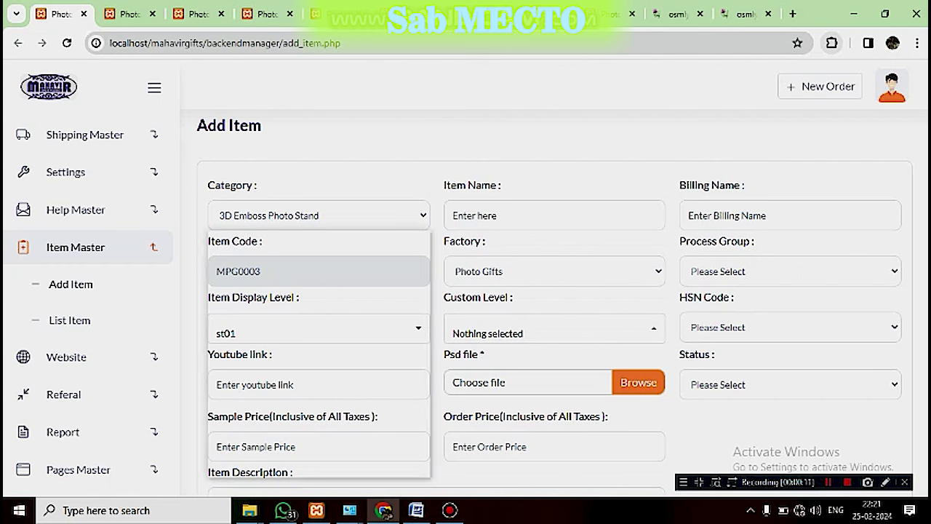
key("Escape")
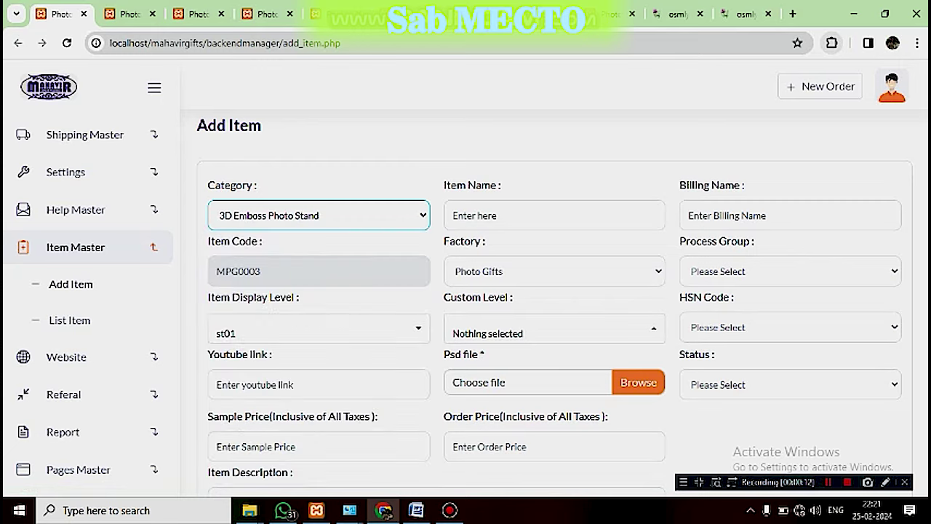
key("ctrl+Tab")
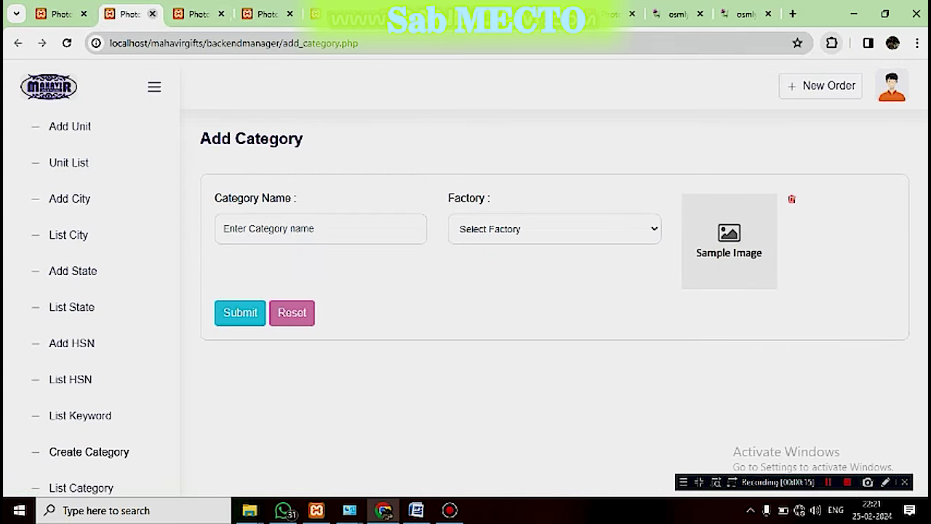
left_click(152, 13)
left_click(60, 14)
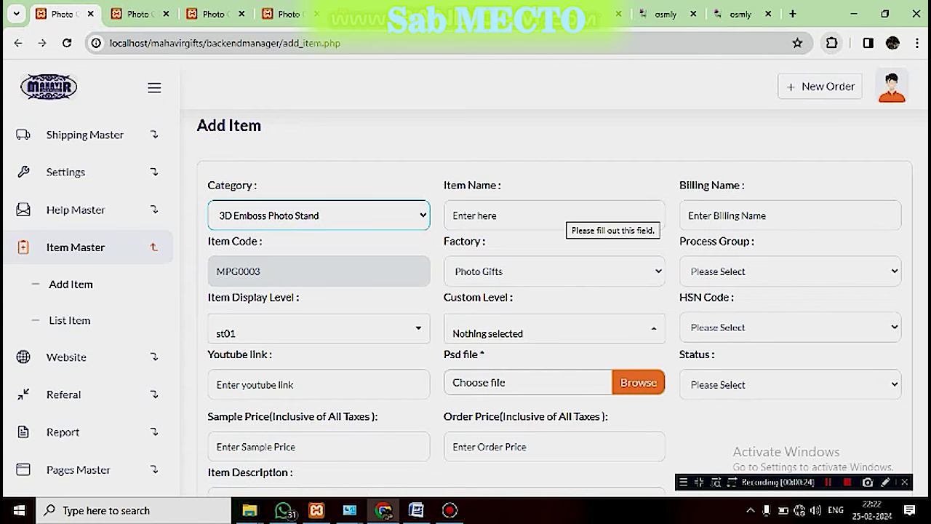
- View the Item Name suggestions and the factory add and list pages, and check the Factory choices on the Add Item form
left_click(559, 213)
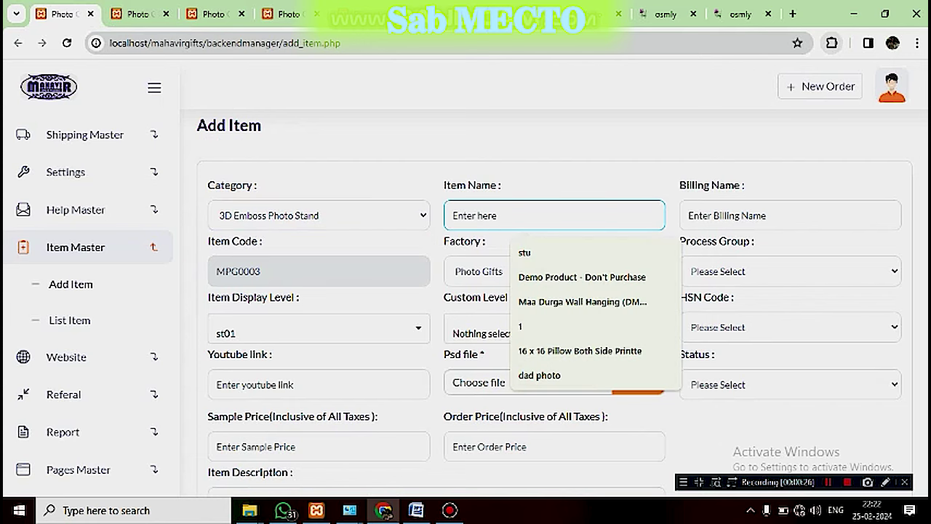
left_click(582, 404)
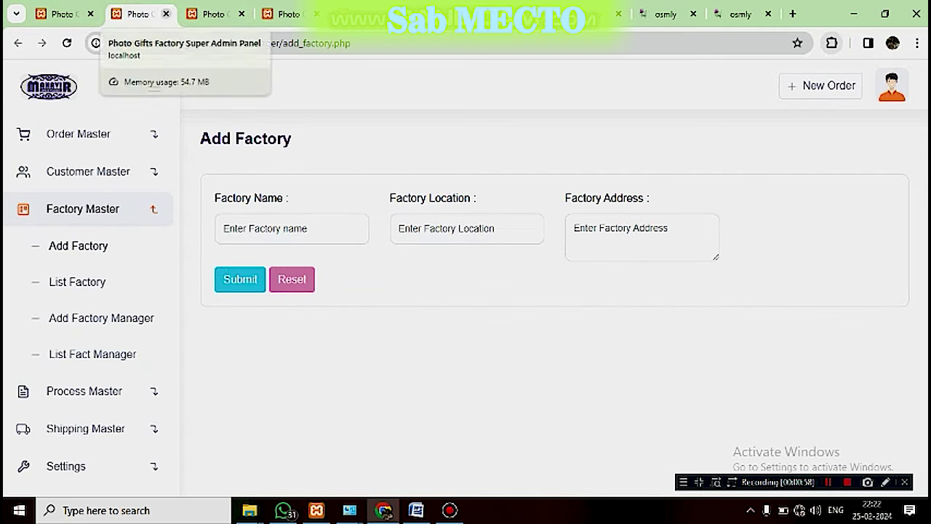
left_click(211, 14)
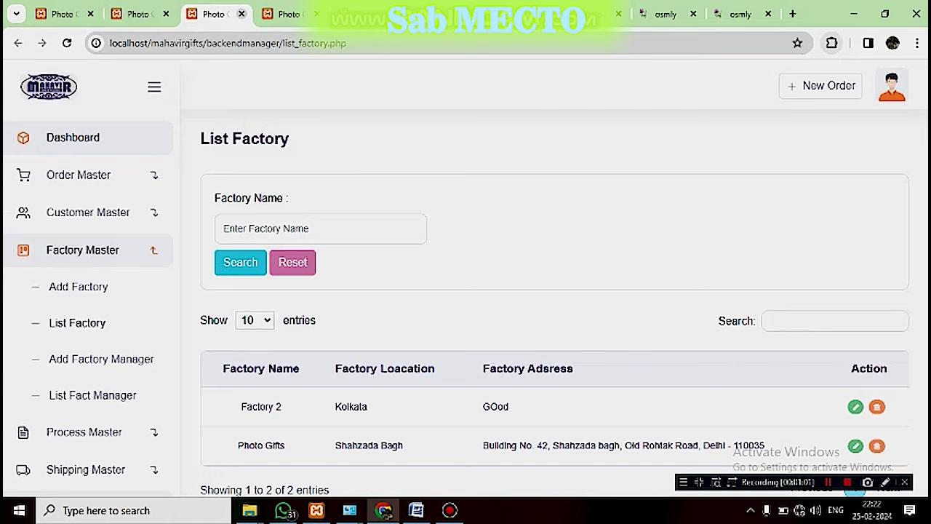
left_click(242, 14)
left_click(64, 14)
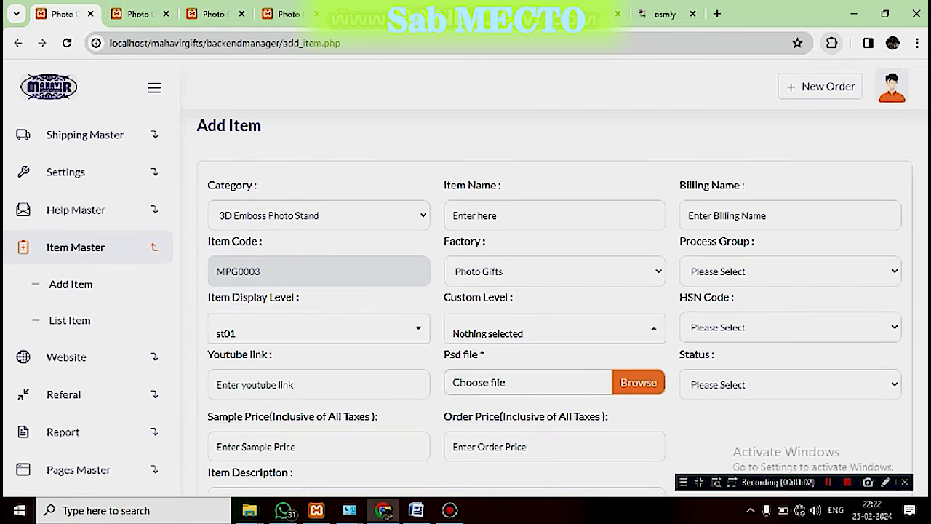
left_click(554, 272)
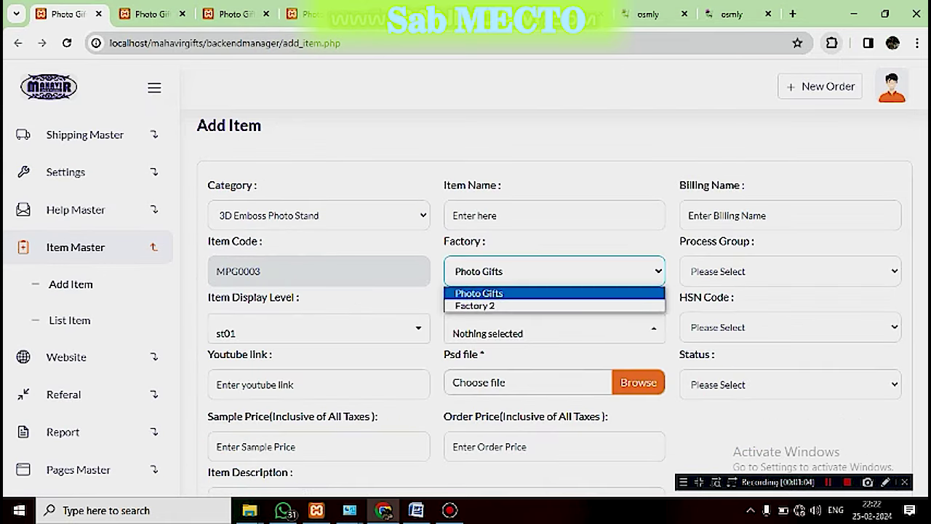
key("Escape")
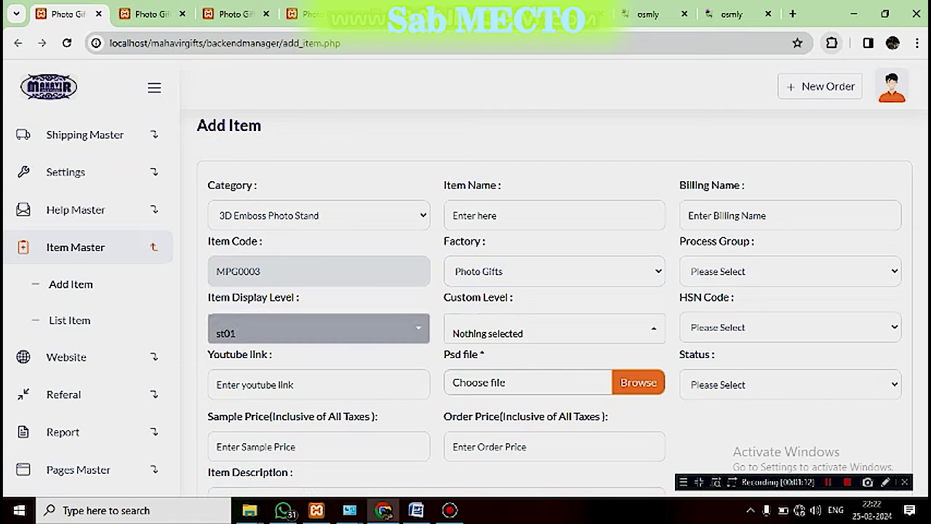
- Close the Add Factory page, view the Add Size(Dimension) page and return to the Add Item form
left_click(149, 14)
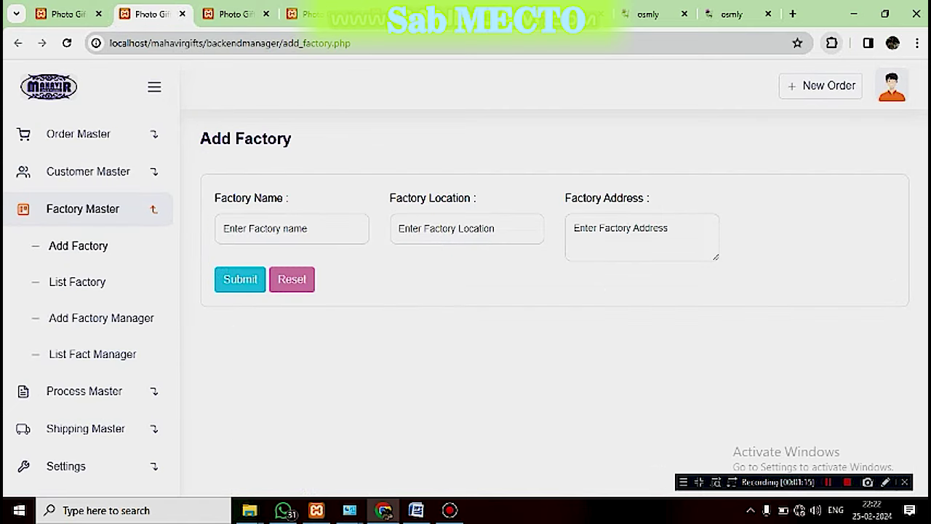
left_click(182, 14)
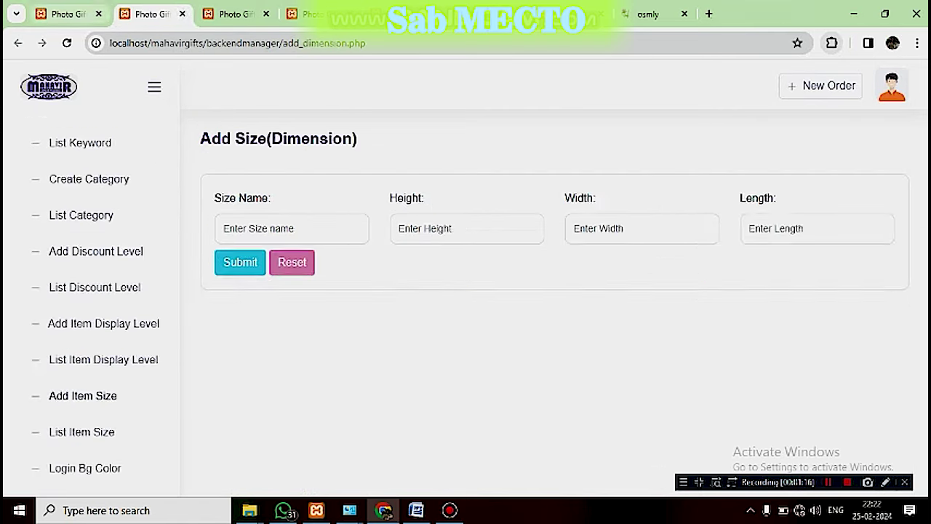
left_click(69, 14)
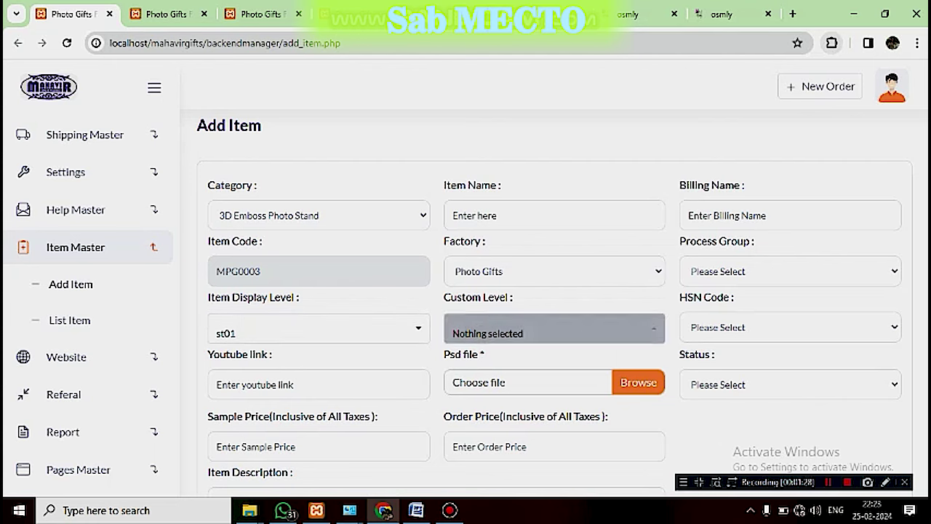
- Compare the Custom Level choices on the Add Item form with the Assign Label choices on the Edit Customer page
left_click(529, 331)
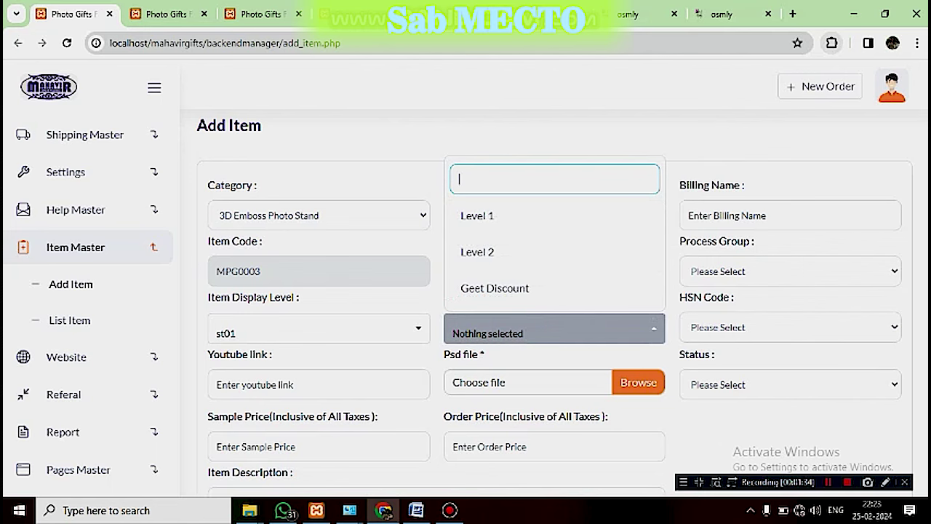
key("ctrl+Tab")
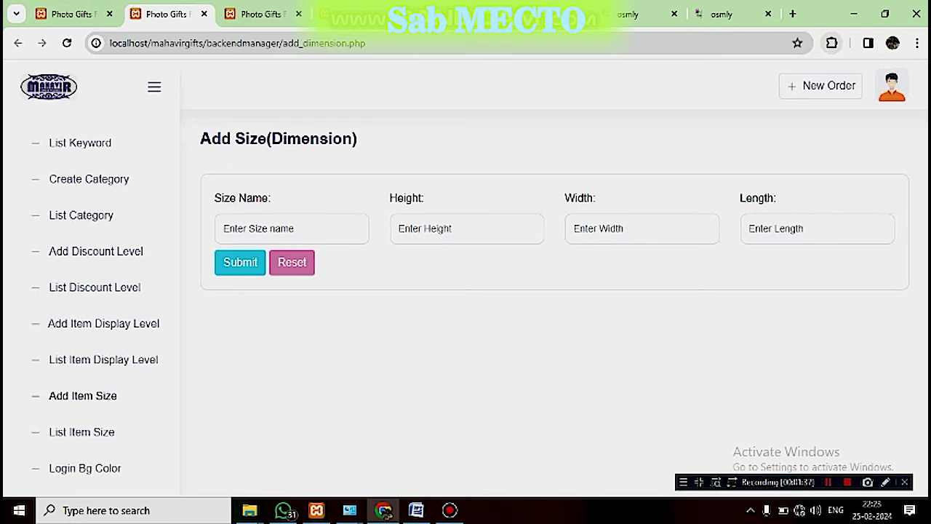
key("ctrl+Tab")
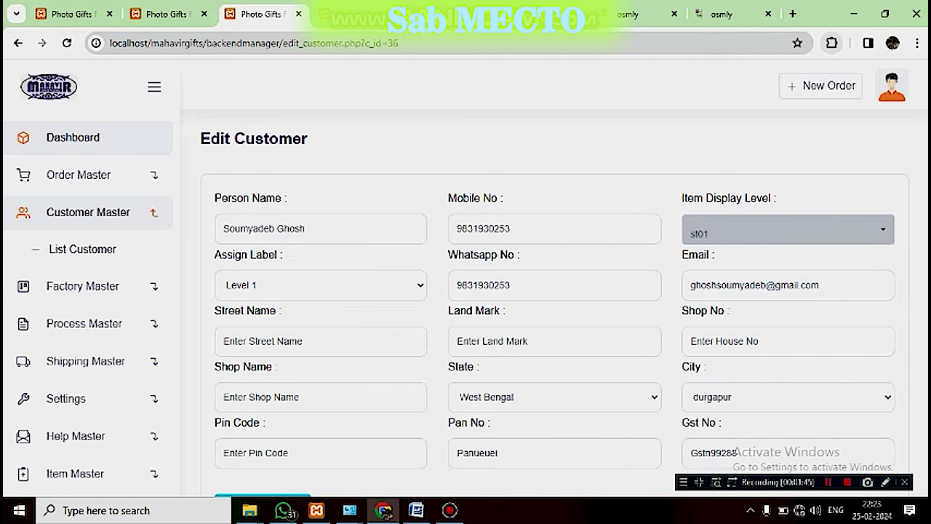
left_click(320, 285)
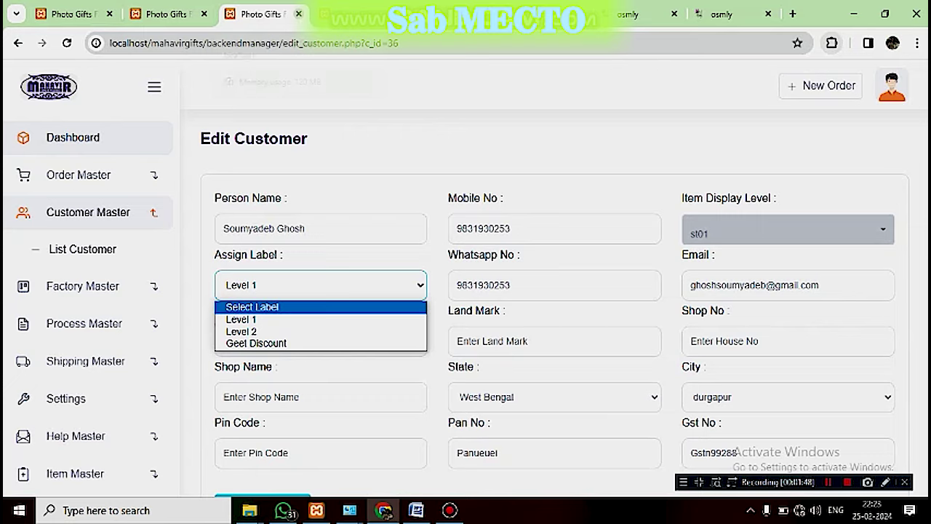
key("Escape")
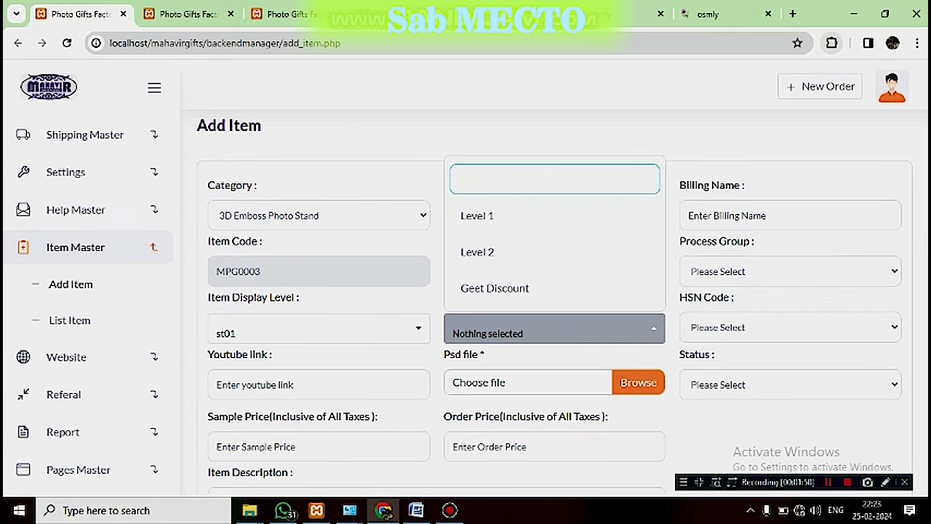
key("Escape")
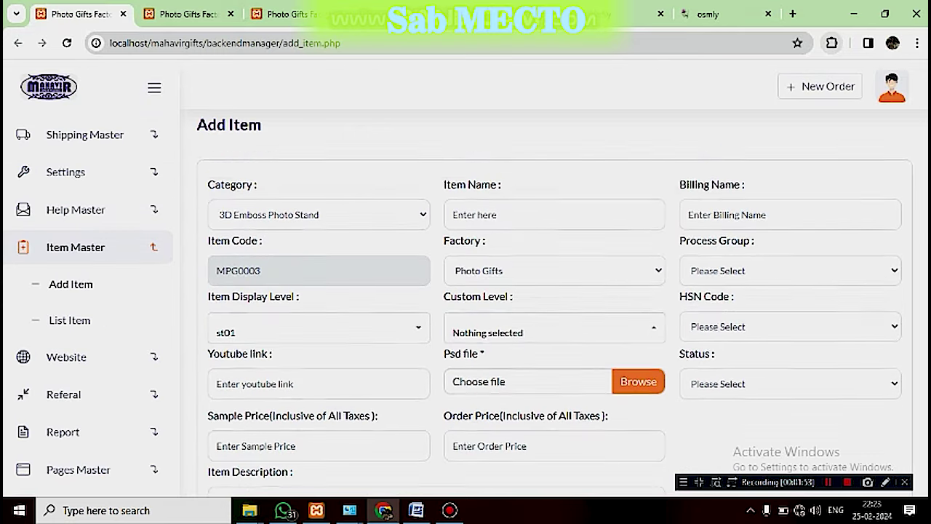
- Add a second item dimension row, view the size name choices and remove the added row
scroll(553, 302, "down", 1)
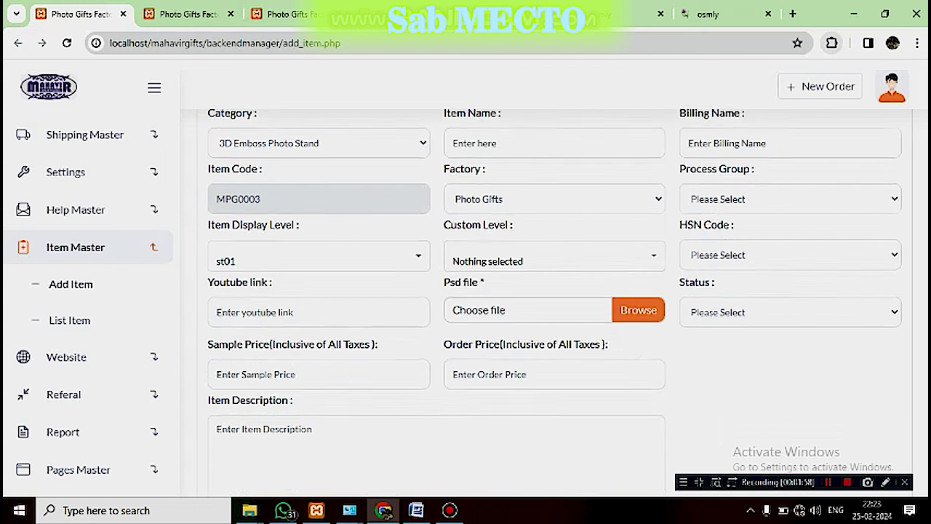
scroll(552, 291, "down", 5)
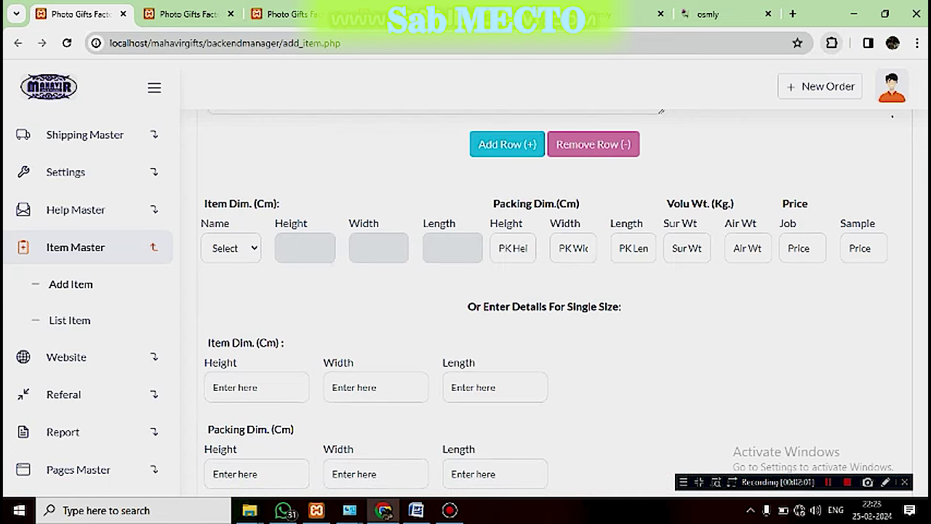
scroll(552, 291, "down", 1)
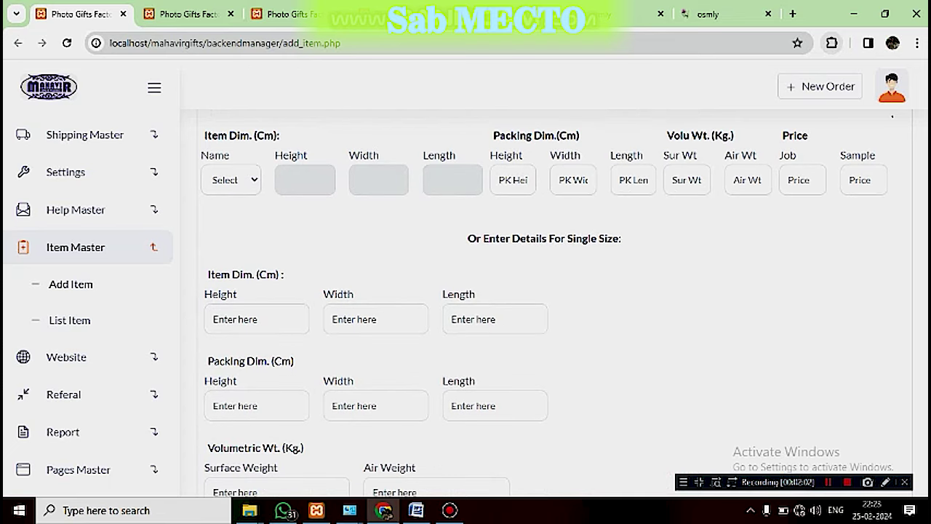
scroll(553, 291, "up", 2)
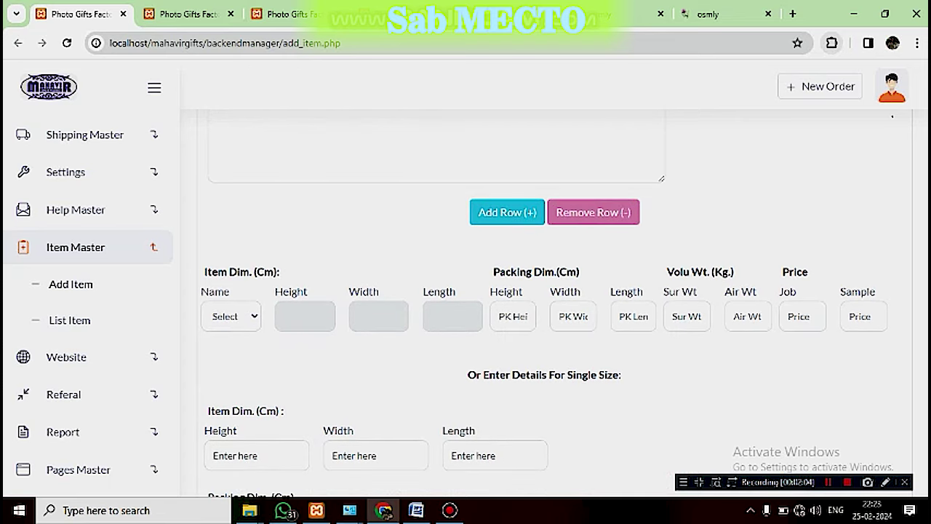
left_click(507, 212)
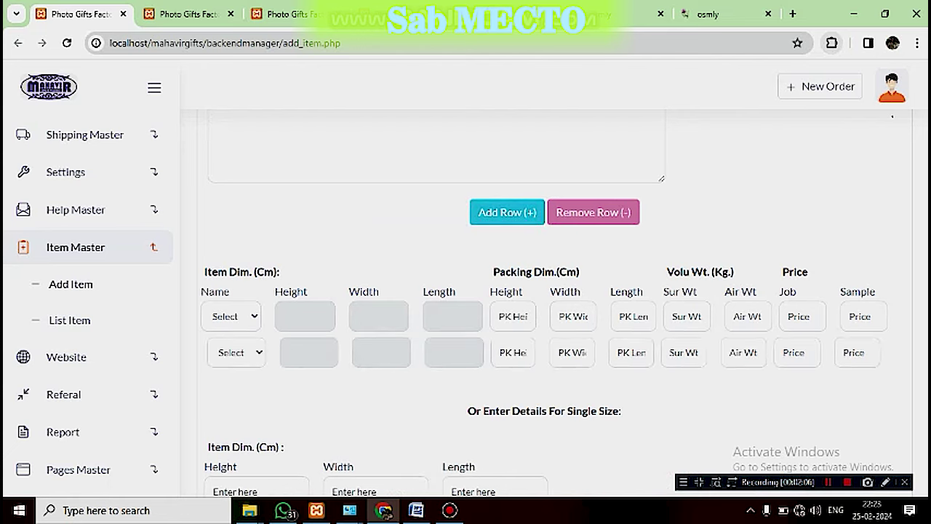
left_click(231, 316)
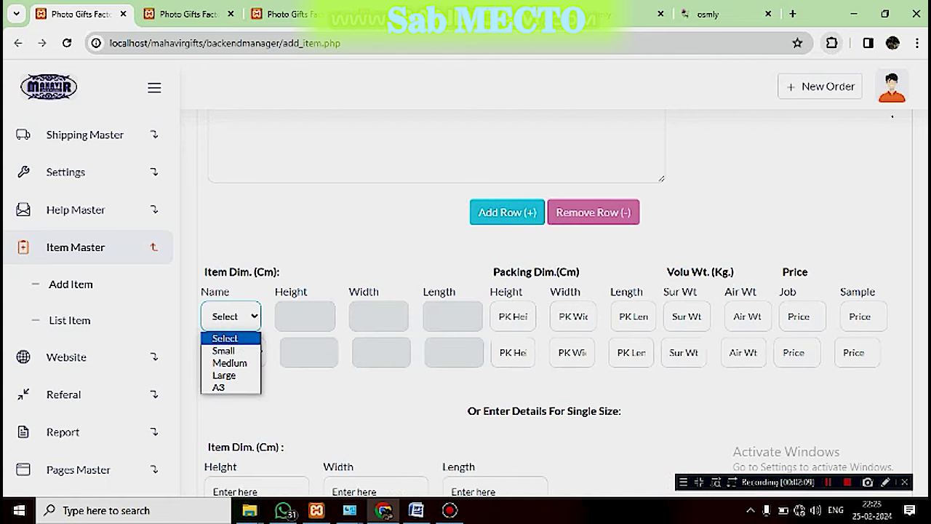
left_click(191, 14)
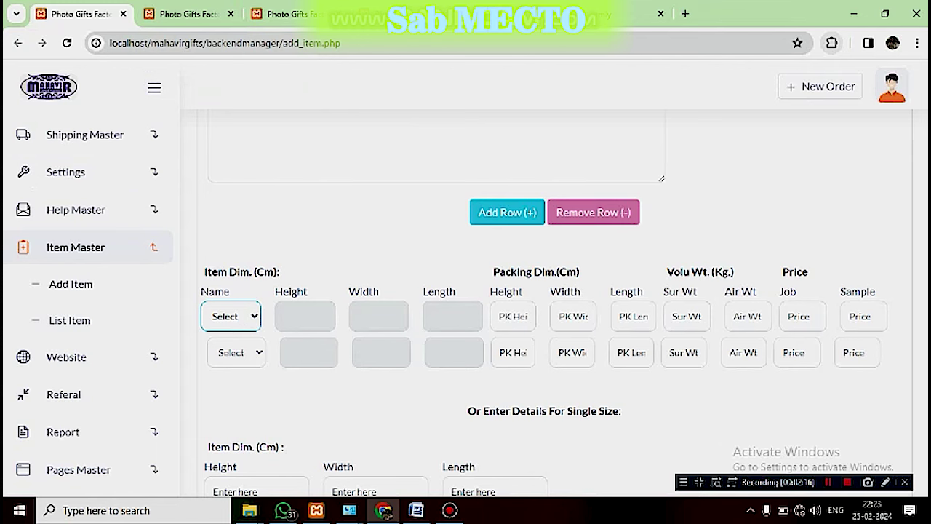
left_click(592, 211)
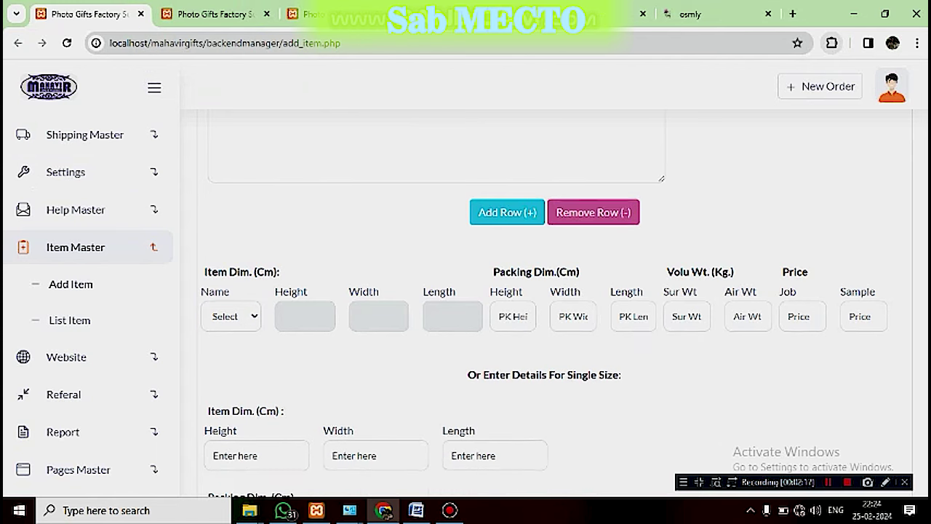
- Review the sample image and User Input sections of the Add Item form and the Your Input fields on the osmly checkout page
scroll(545, 301, "down", 8)
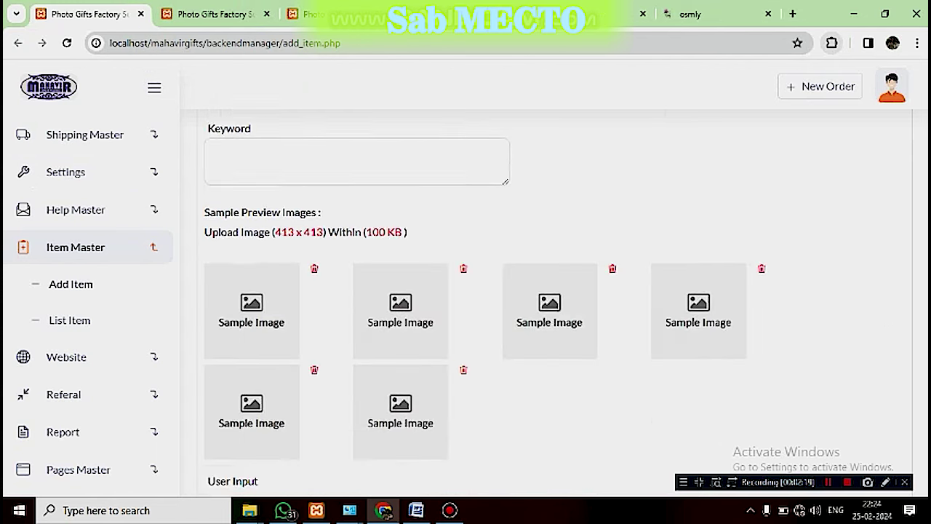
scroll(545, 302, "down", 4)
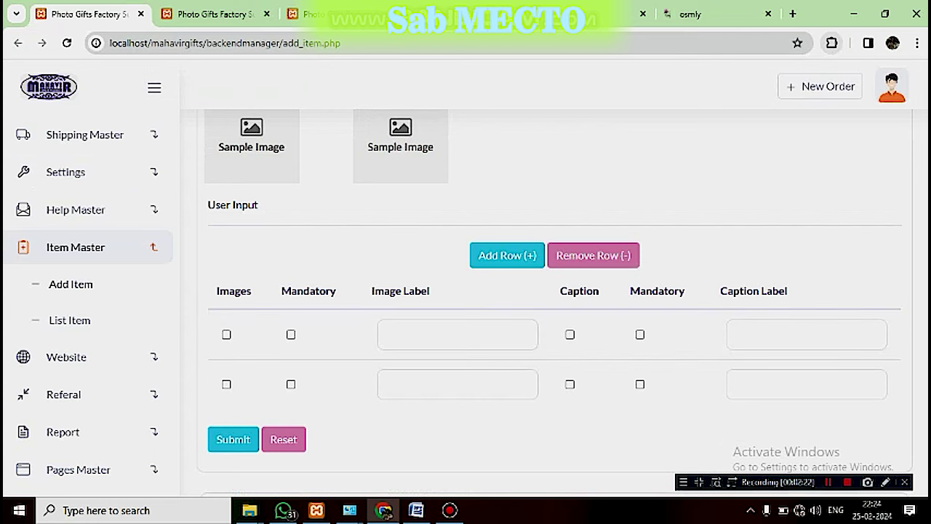
left_click(690, 14)
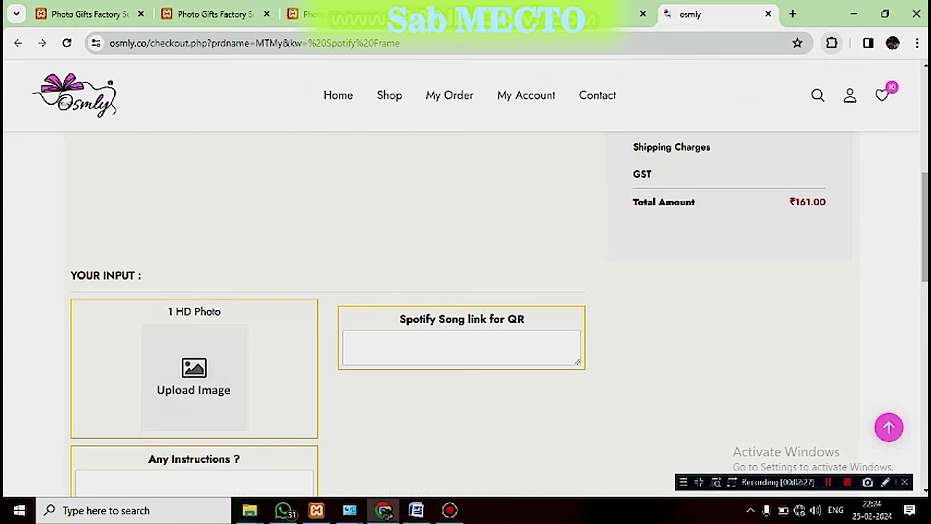
scroll(466, 291, "down", 1)
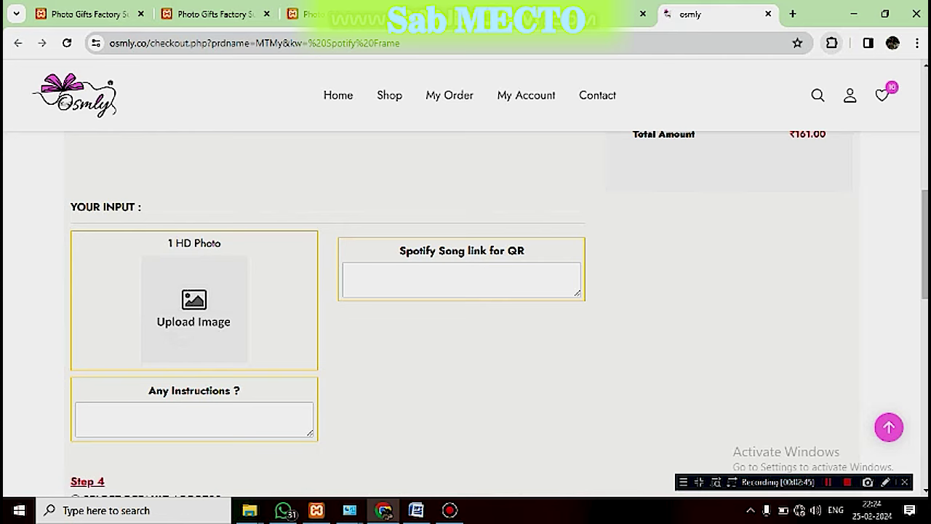
left_click_drag(398, 251, 524, 250)
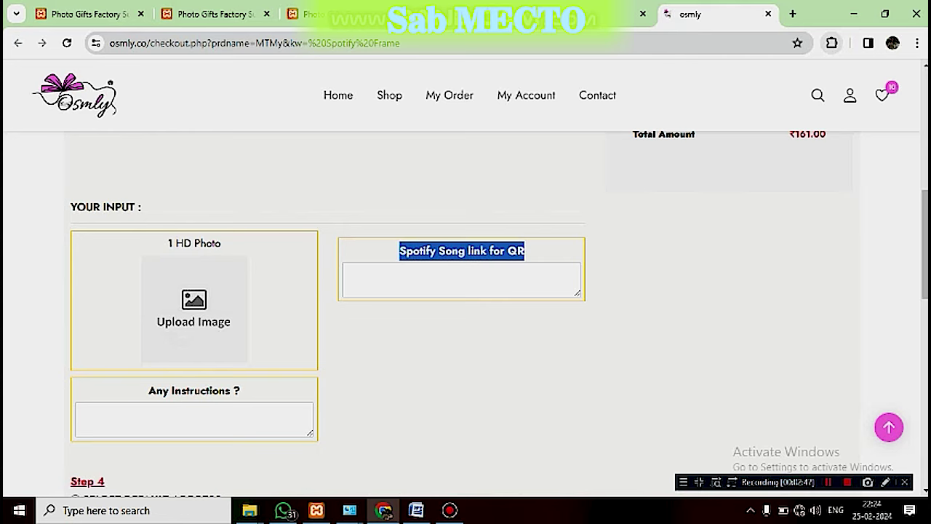
- Compare the Image Label and Caption Label fields on the Add Item form with the photo and Spotify link labels on the osmly checkout page
key("ctrl+1")
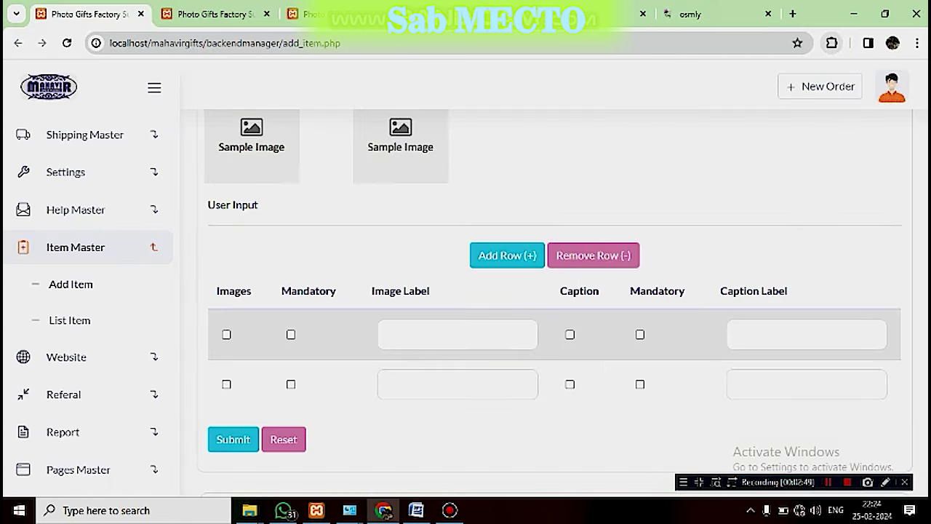
left_click(806, 334)
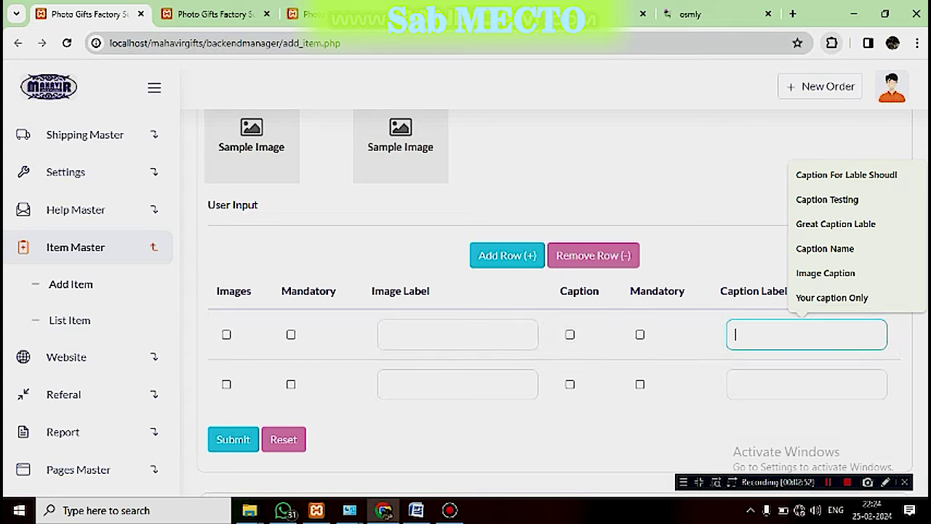
key("Escape")
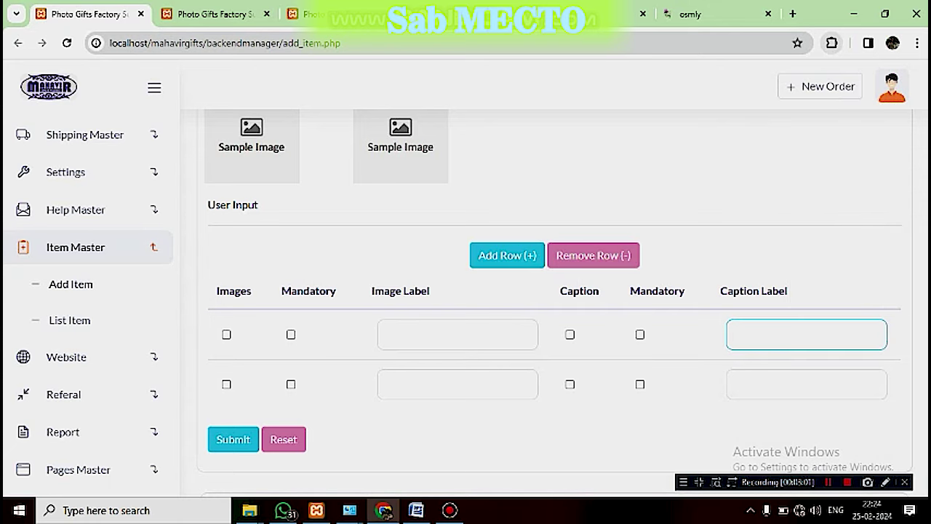
key("ctrl+4")
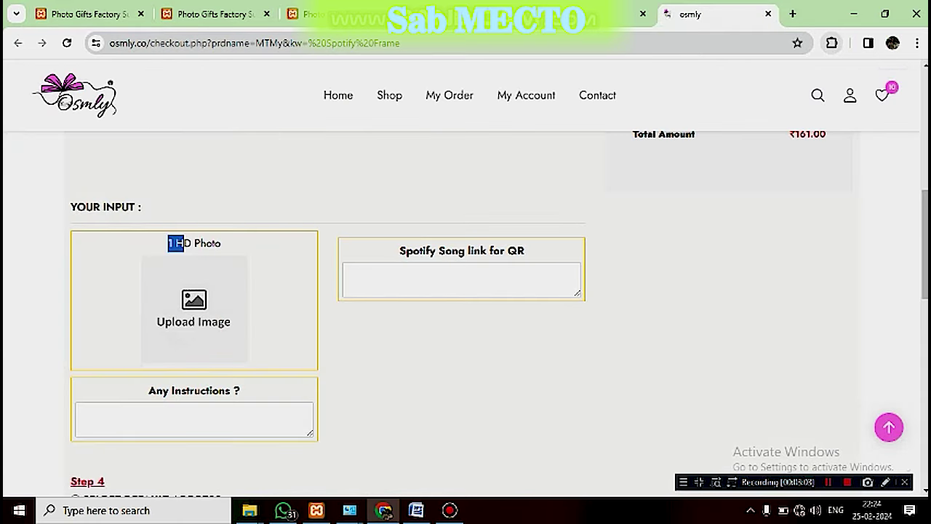
key("ctrl+1")
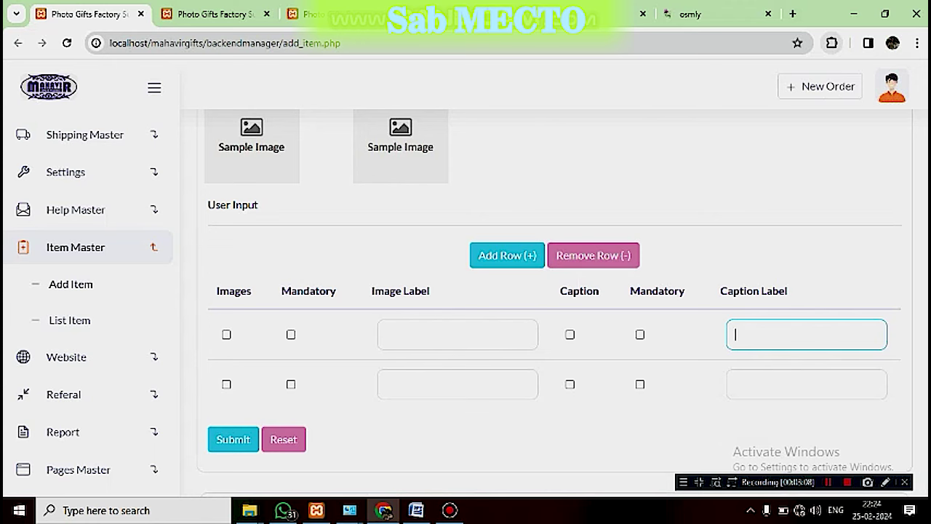
left_click(698, 13)
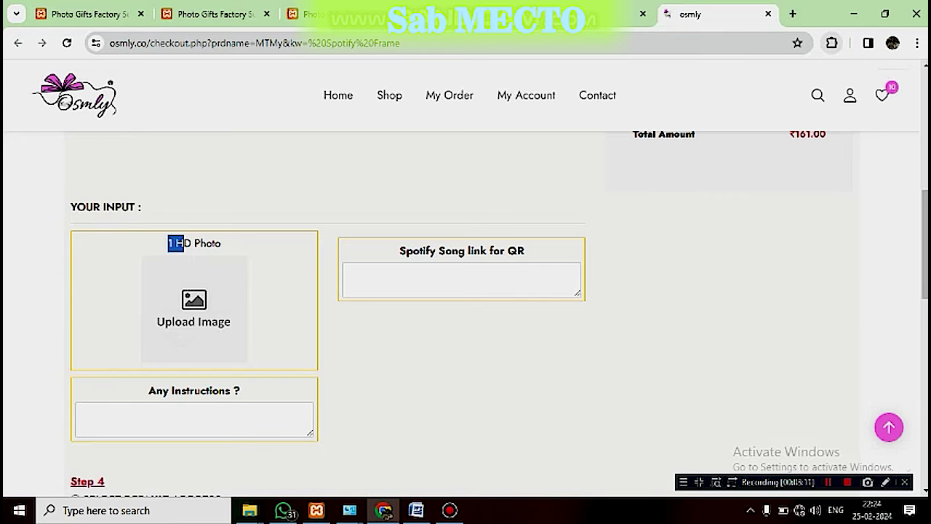
key("ctrl+1")
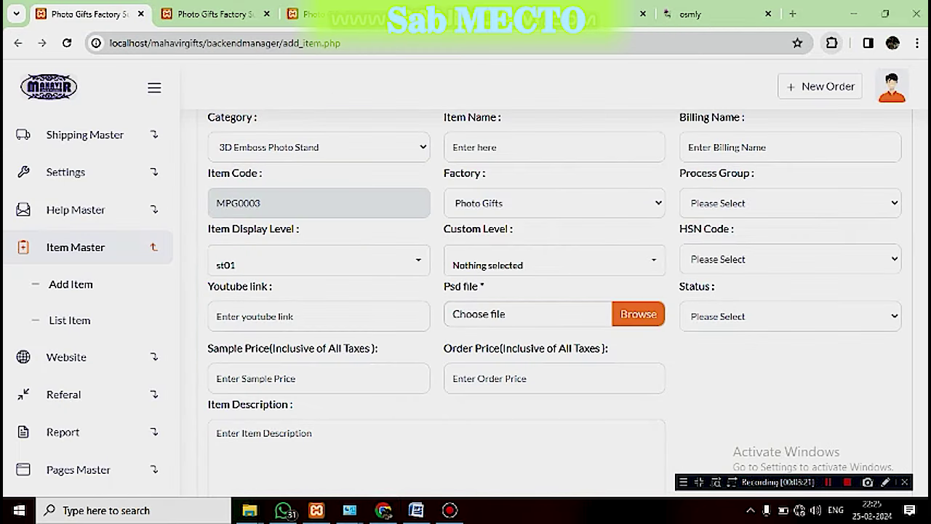
- Check the Process Group choices on the Add Item form and move UV Print to the top of the sequence on the Add Process Group page
left_click(790, 203)
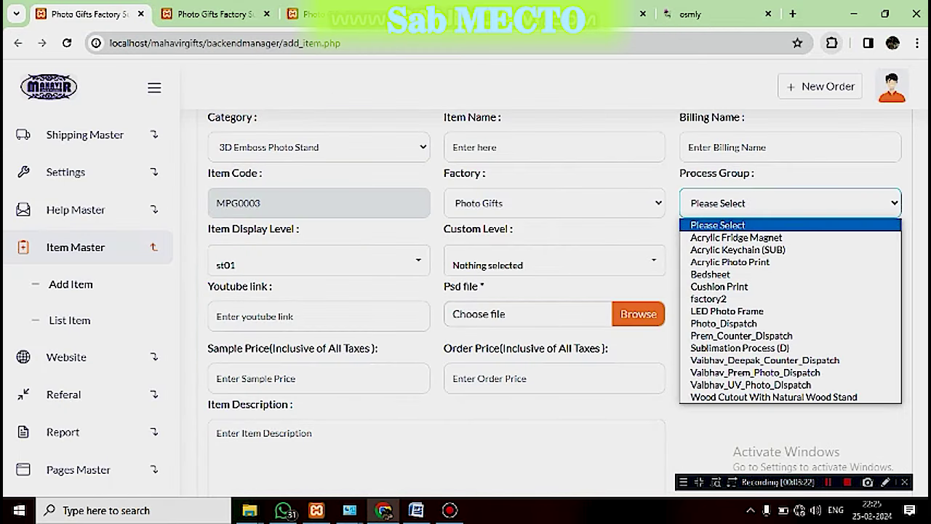
key("ctrl+2")
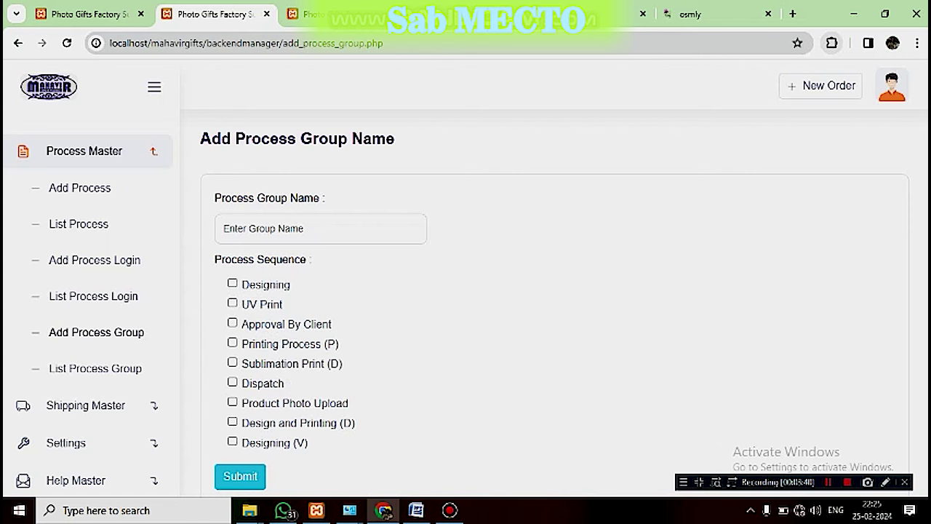
left_click_drag(262, 304, 261, 282)
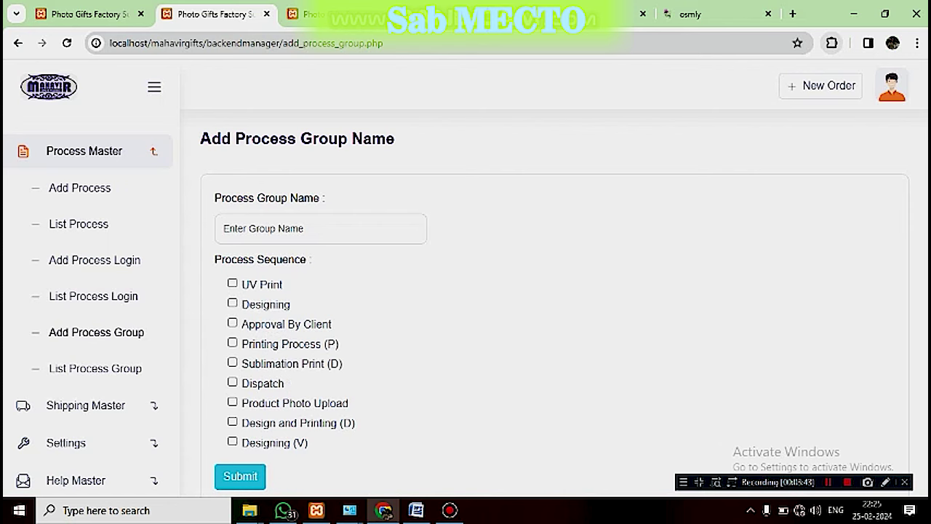
- Select UV Print, Designing, Approval By Client and Printing Process (P) for the group, and move Designing (V) up to fourth place in the sequence
left_click(233, 282)
left_click(232, 302)
left_click(232, 322)
left_click(232, 342)
left_click_drag(274, 442, 274, 343)
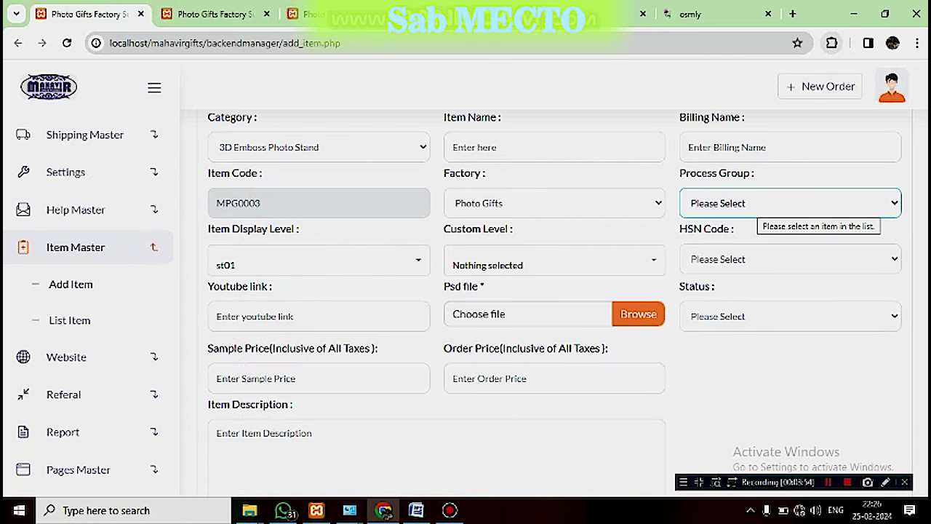
- View the Factory Name and Process Name choices on the Add Process Manager Login page
left_click(216, 14)
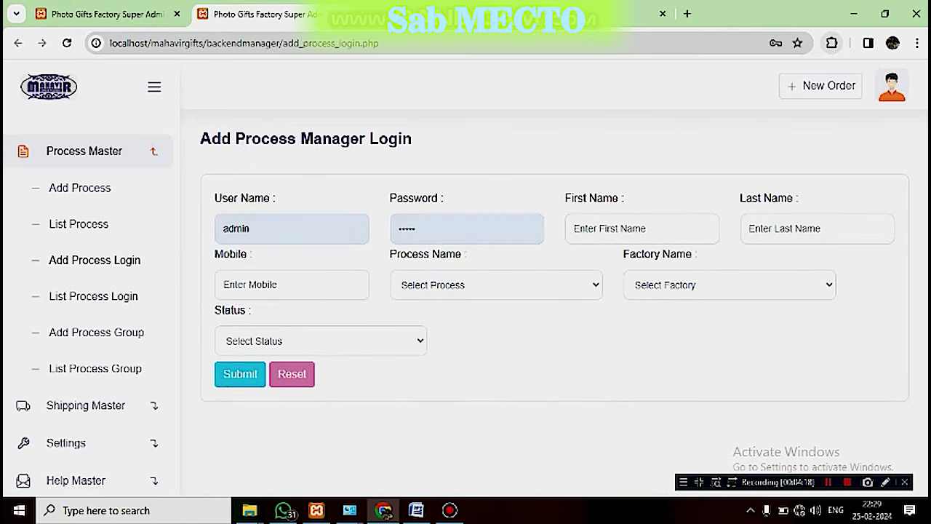
left_click(728, 285)
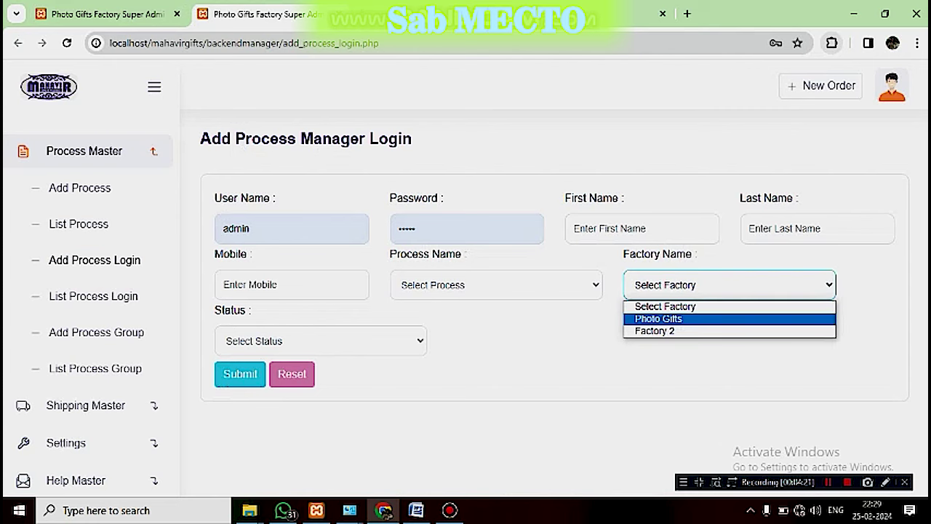
left_click(698, 367)
left_click(496, 285)
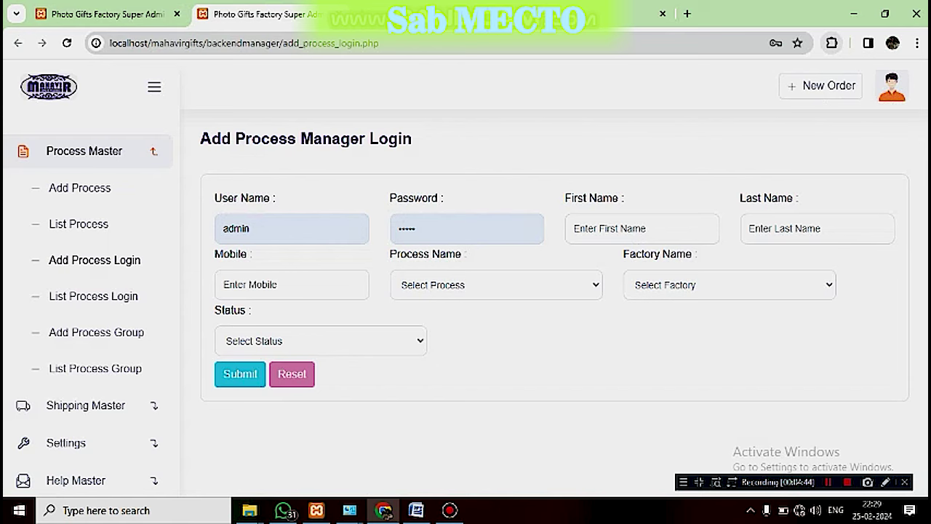
left_click(496, 285)
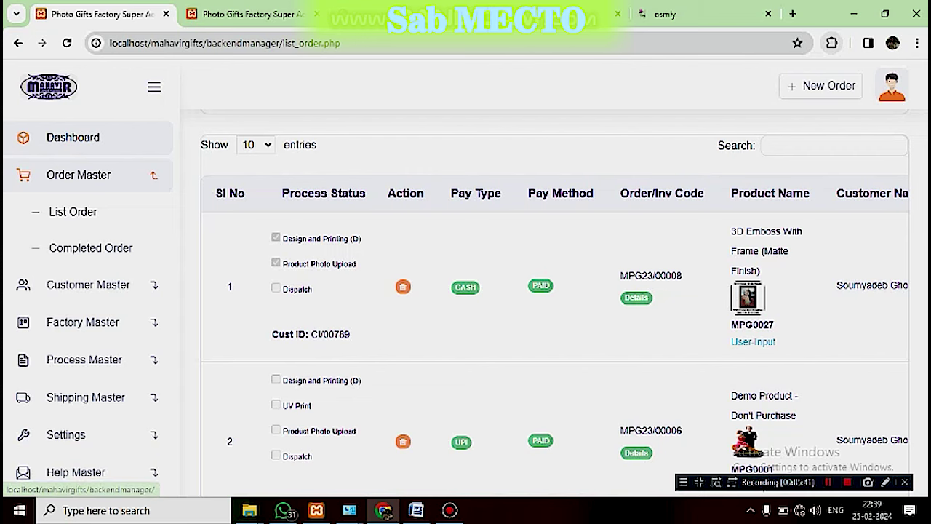
- Collapse the navigation and examine the Process Status entries of the orders in the order list
left_click(154, 86)
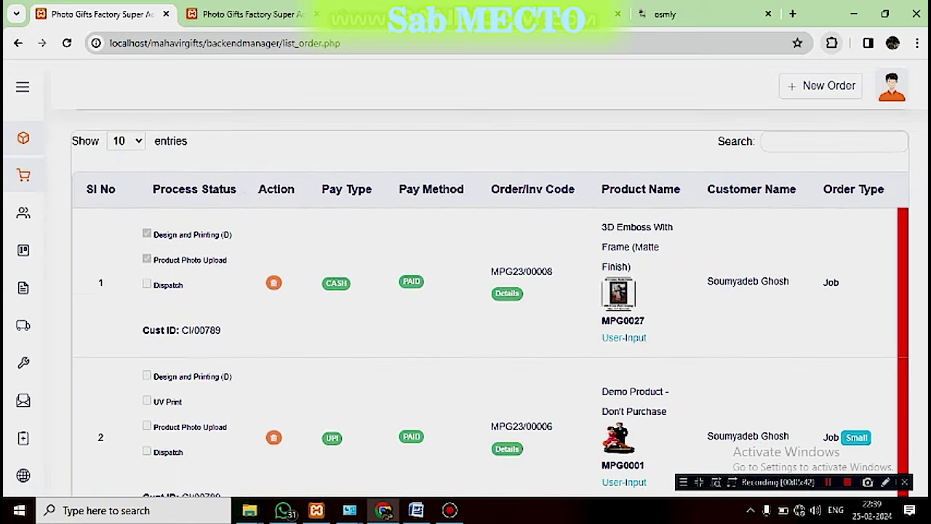
scroll(491, 302, "down", 1)
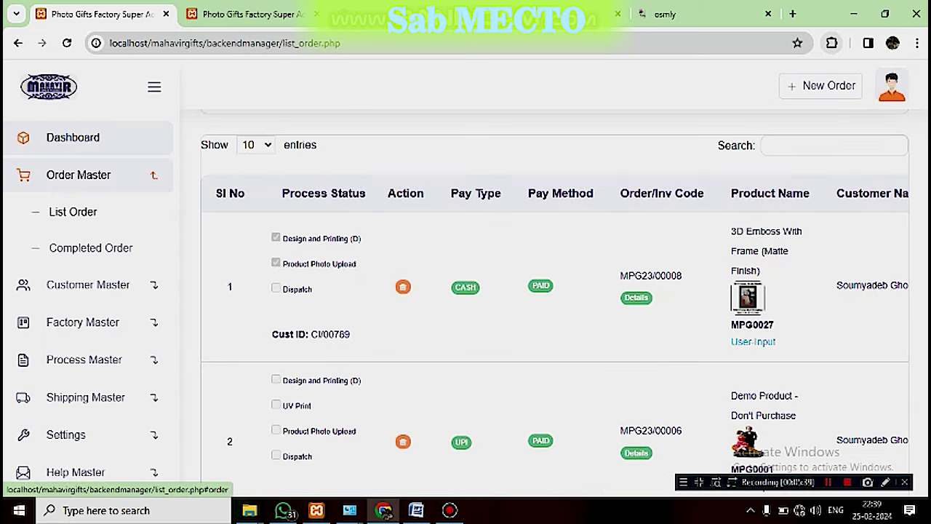
left_click(154, 87)
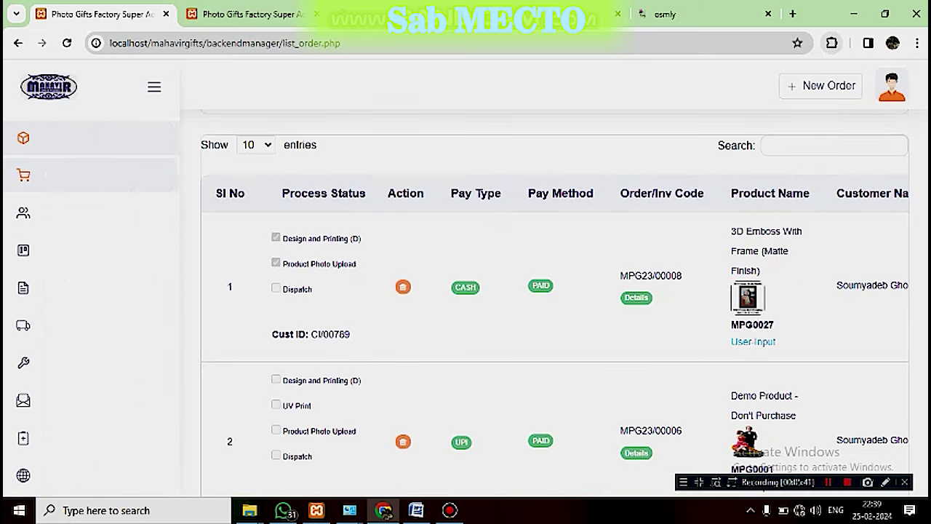
scroll(465, 291, "down", 1)
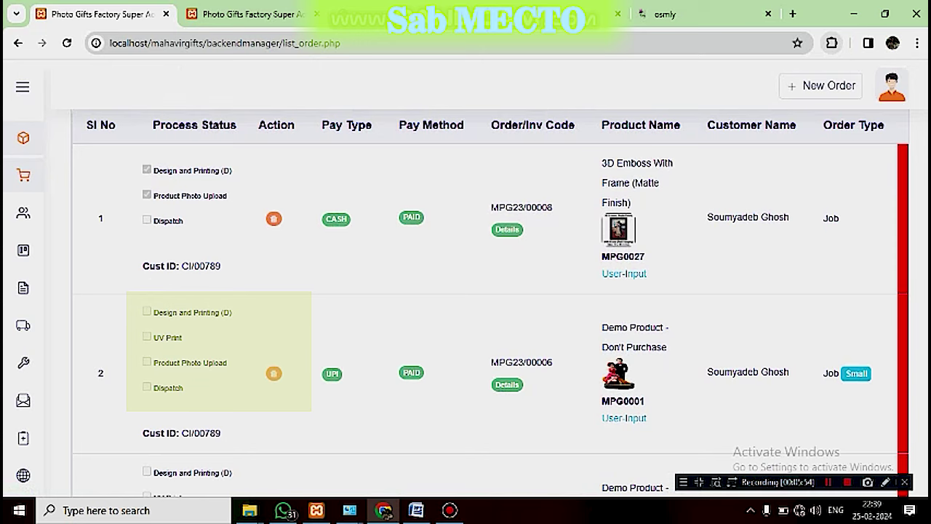
left_click(828, 482)
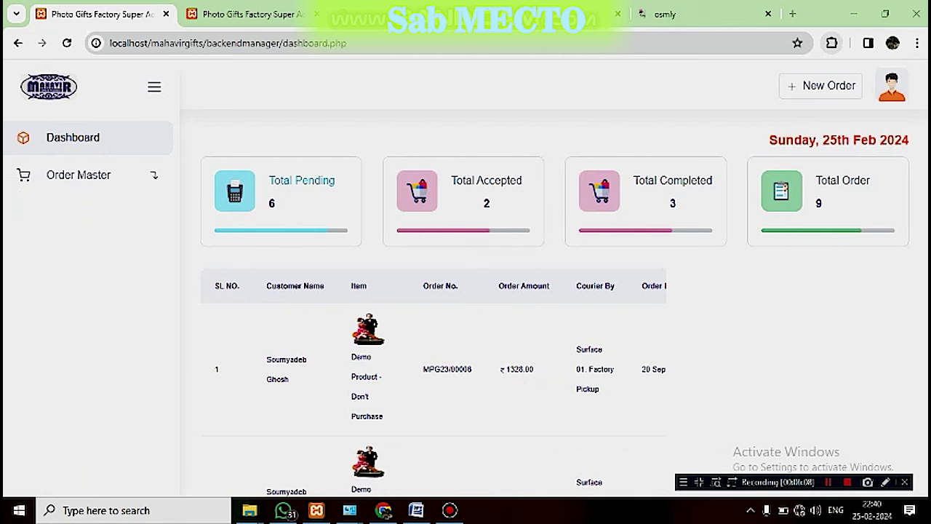
- Open the pending orders from the dashboard and examine their actions and payment details with the navigation collapsed
left_click(302, 180)
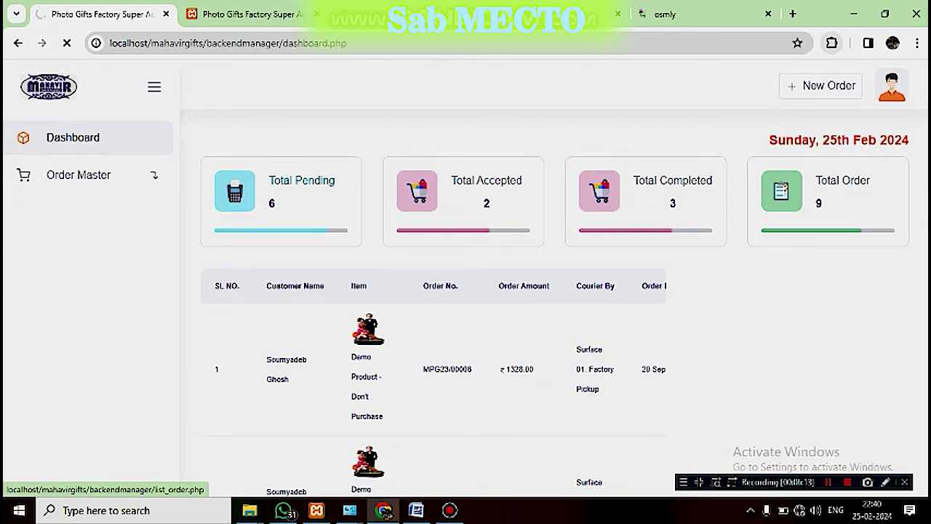
scroll(555, 303, "down", 2)
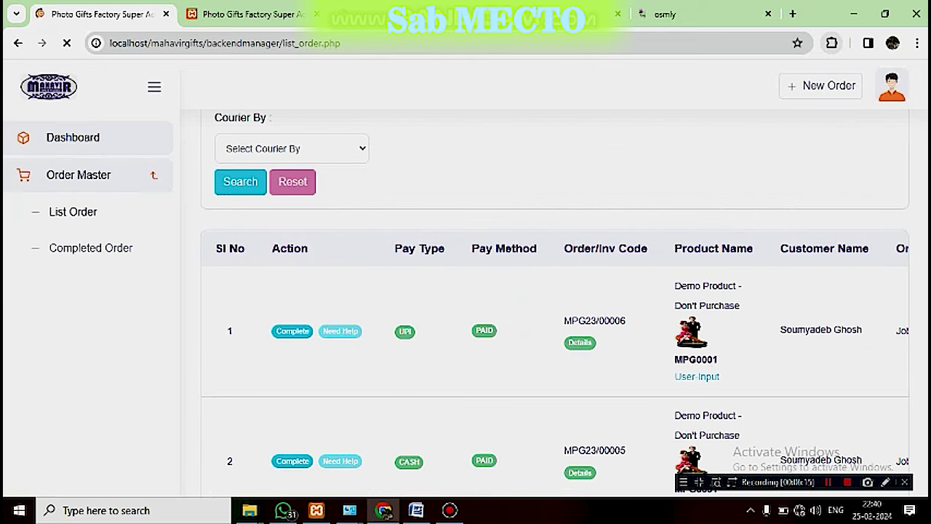
scroll(554, 303, "down", 3)
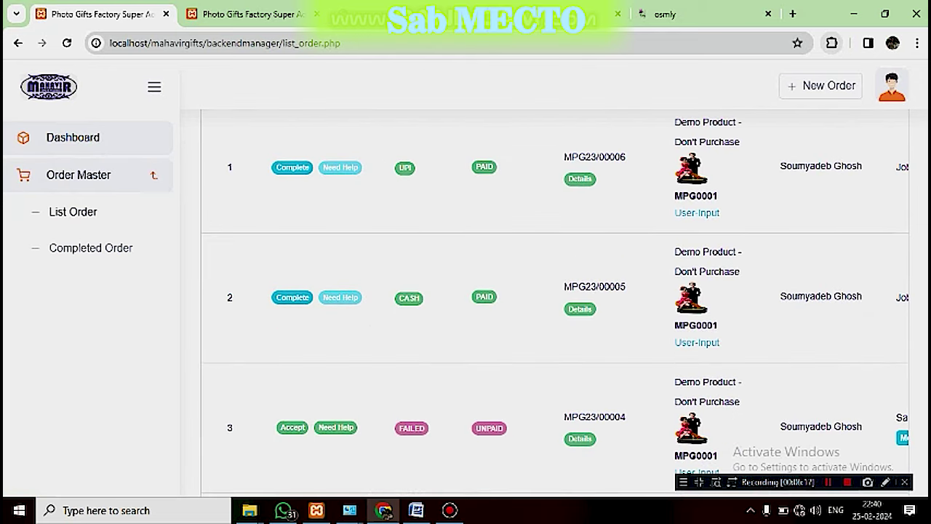
left_click(154, 86)
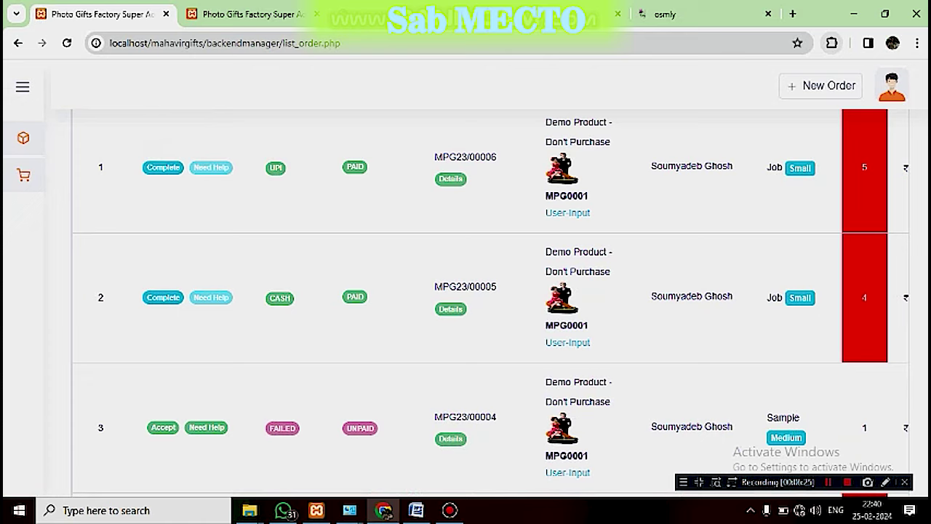
scroll(465, 291, "down", 1)
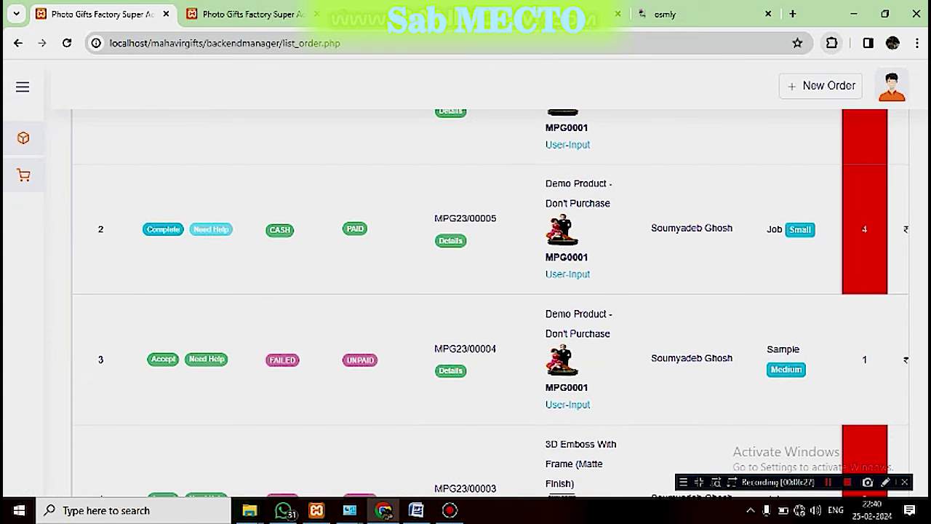
- Open the accept confirmation for the third order in the list, cancel it and review the orders' Accept, Complete and Need Help actions
left_click(163, 358)
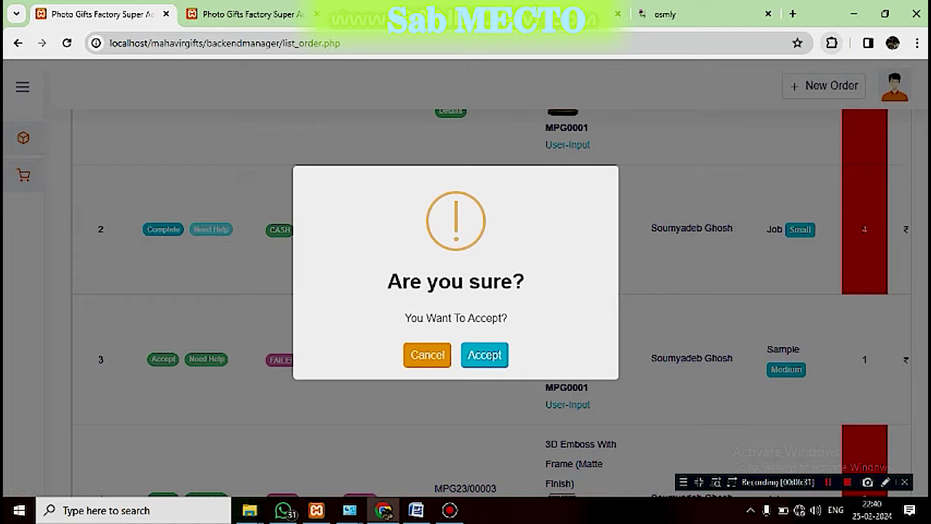
left_click(426, 354)
scroll(491, 303, "up", 3)
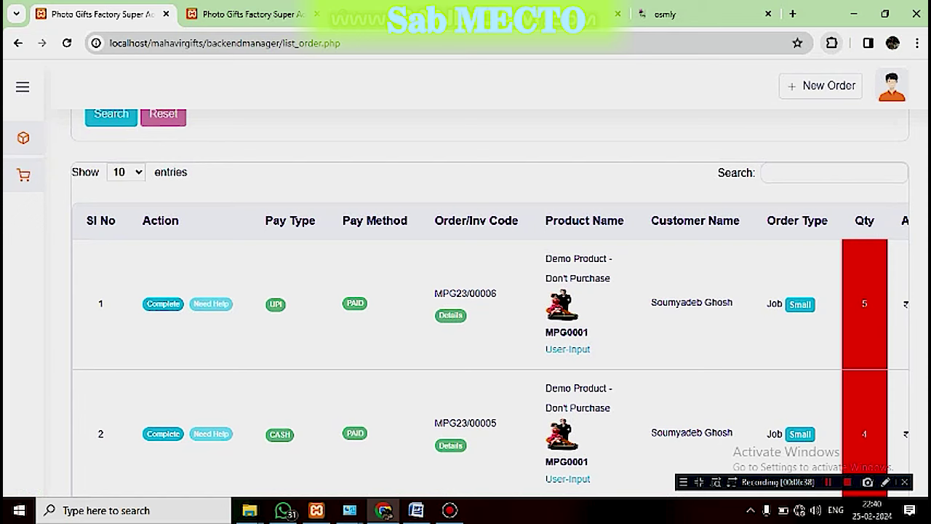
scroll(163, 445, "down", 2)
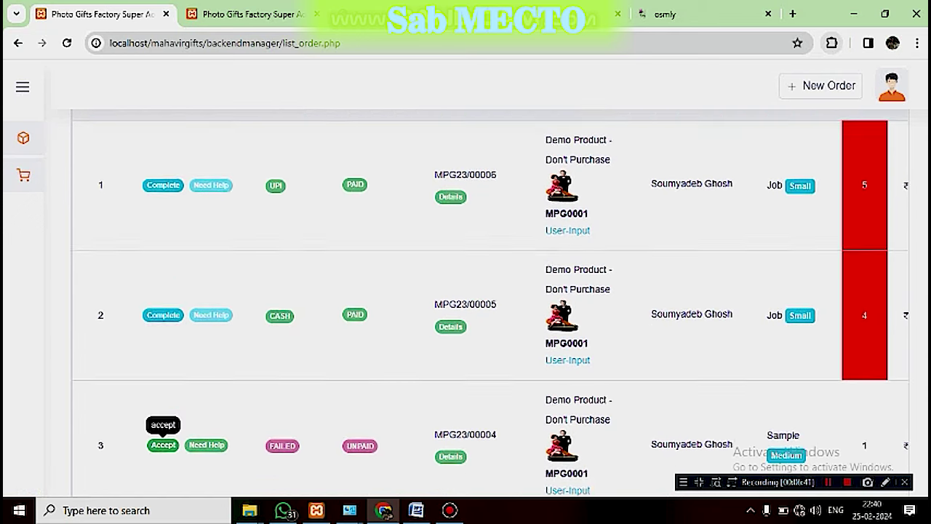
scroll(163, 445, "down", 2)
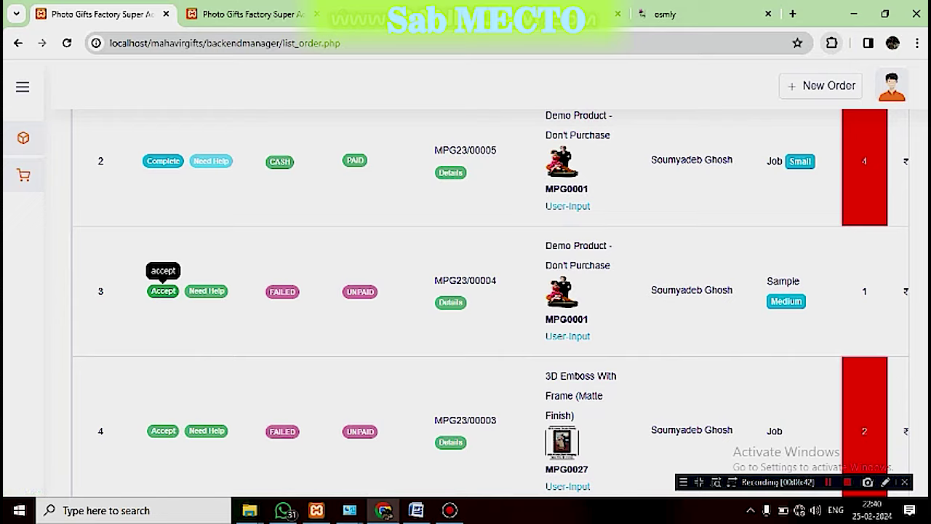
scroll(163, 445, "up", 3)
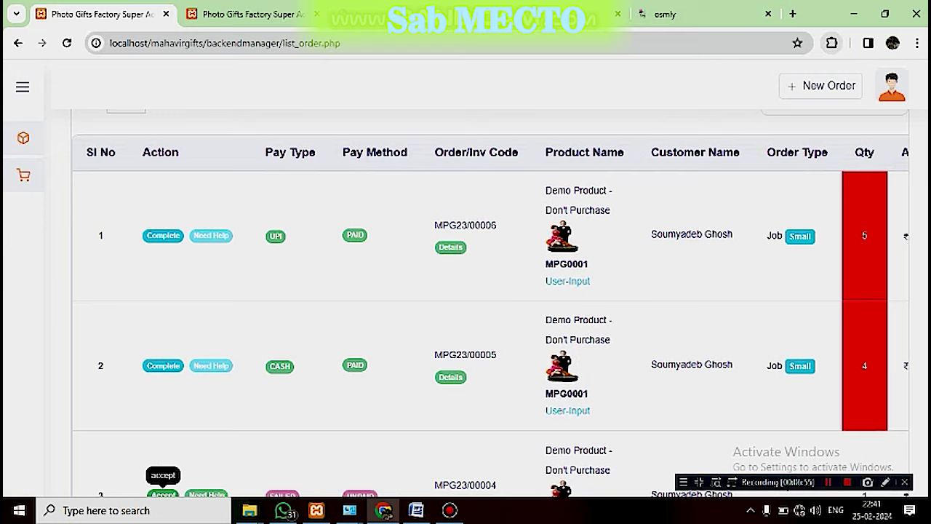
- Review the actions, payment details and order types of the first three orders in the list
scroll(465, 290, "down", 1)
scroll(465, 291, "down", 1)
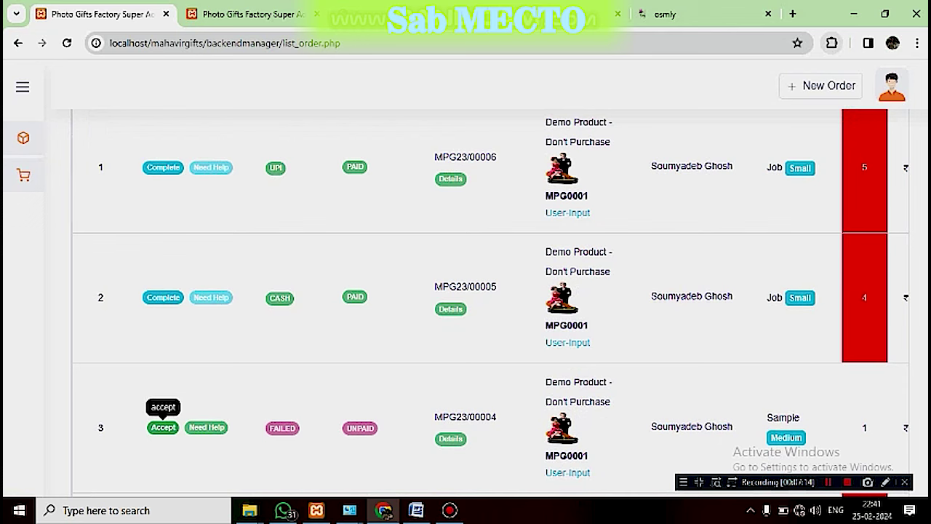
left_click(828, 482)
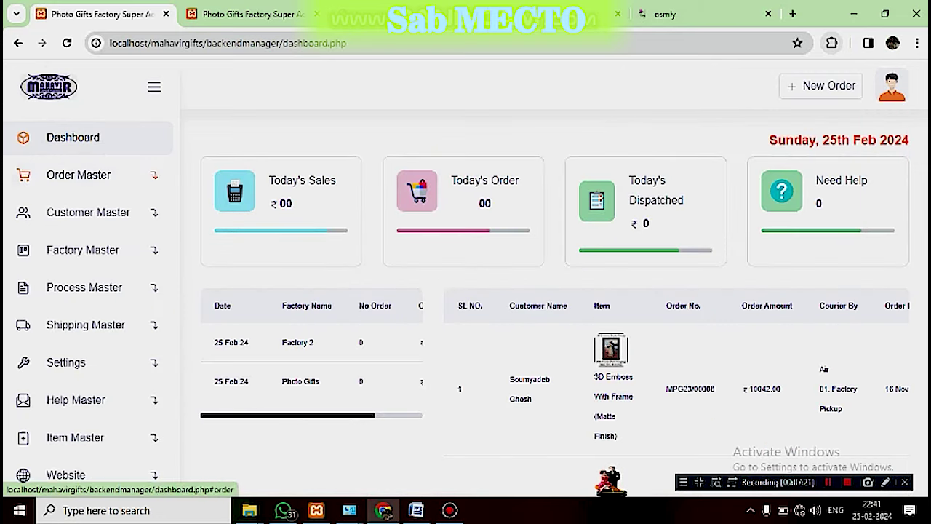
- Open the full order list from Order Master and look through its filters and orders
left_click(95, 175)
left_click(73, 212)
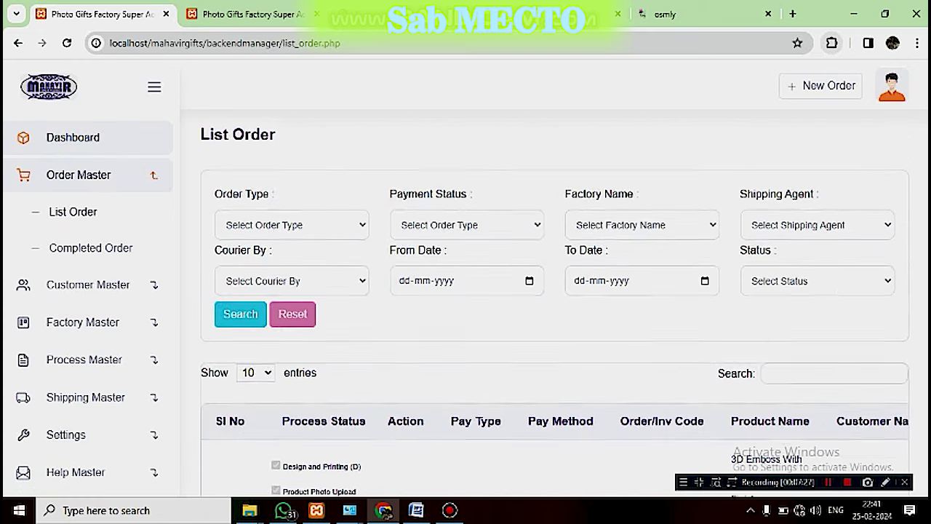
scroll(555, 328, "down", 2)
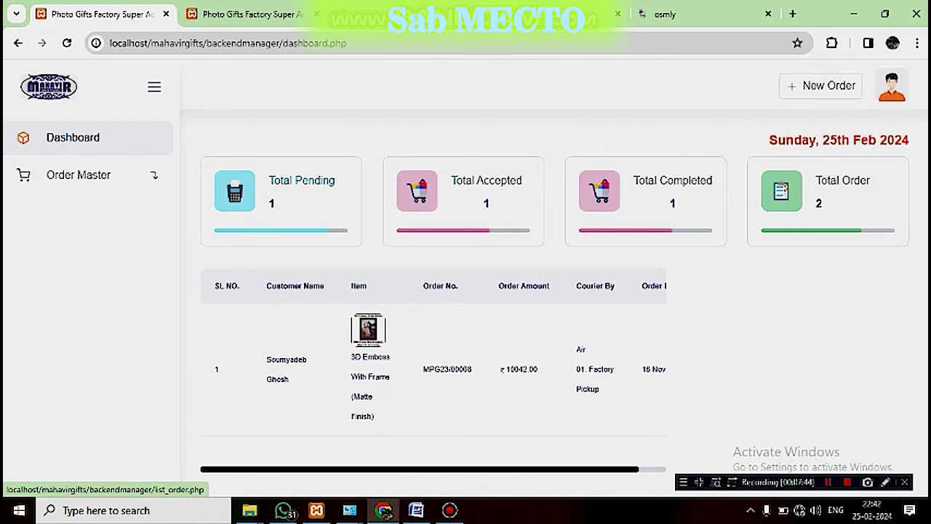
- From the dashboard's total orders, open the dispatch form for the 3D Emboss With Frame order, keep 01. Factory Pickup and ByAir, and go to Courier No
left_click(842, 181)
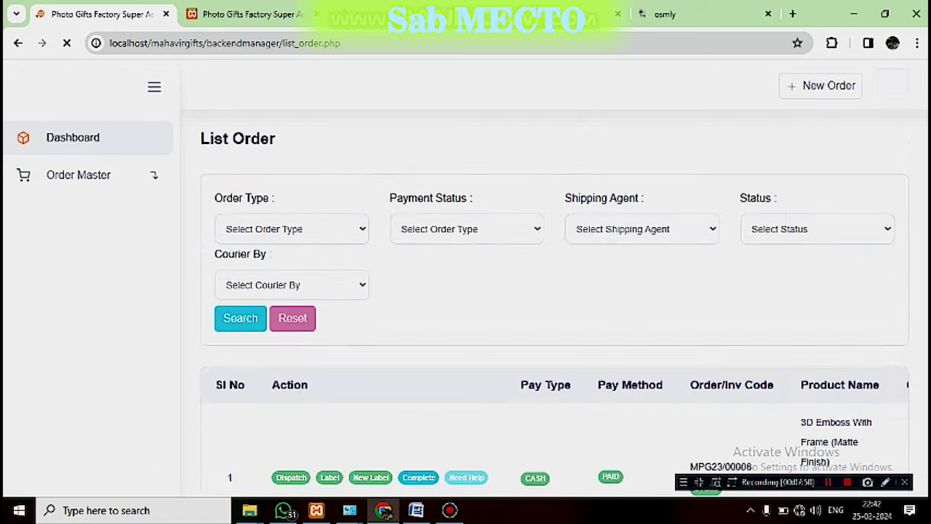
scroll(553, 291, "down", 2)
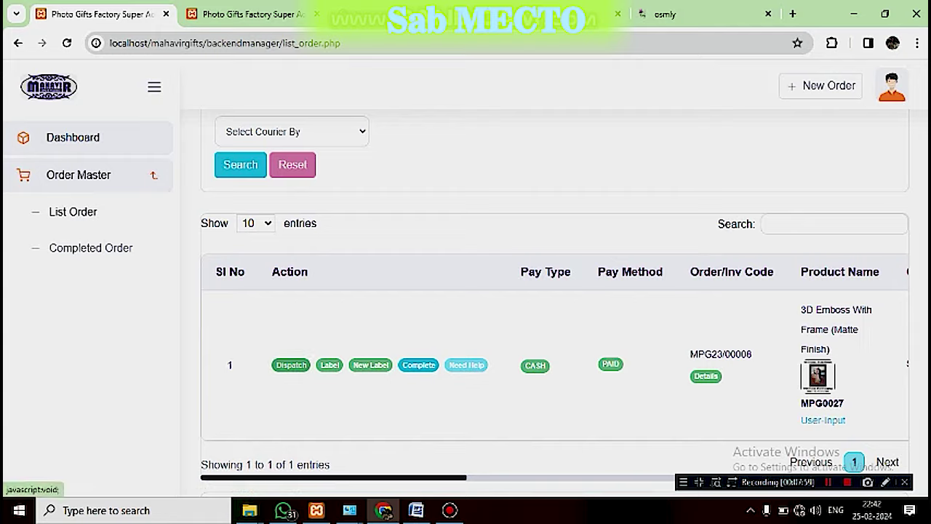
left_click(291, 364)
left_click(347, 186)
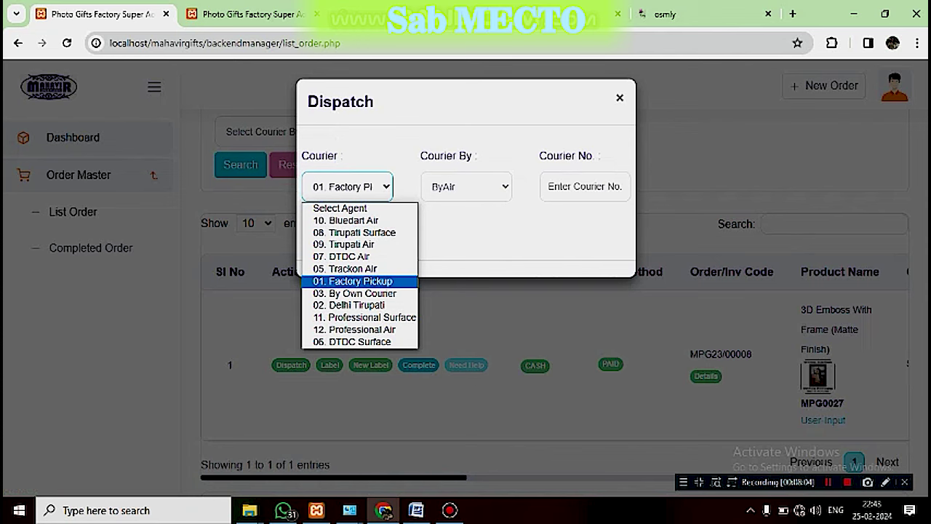
key("Return")
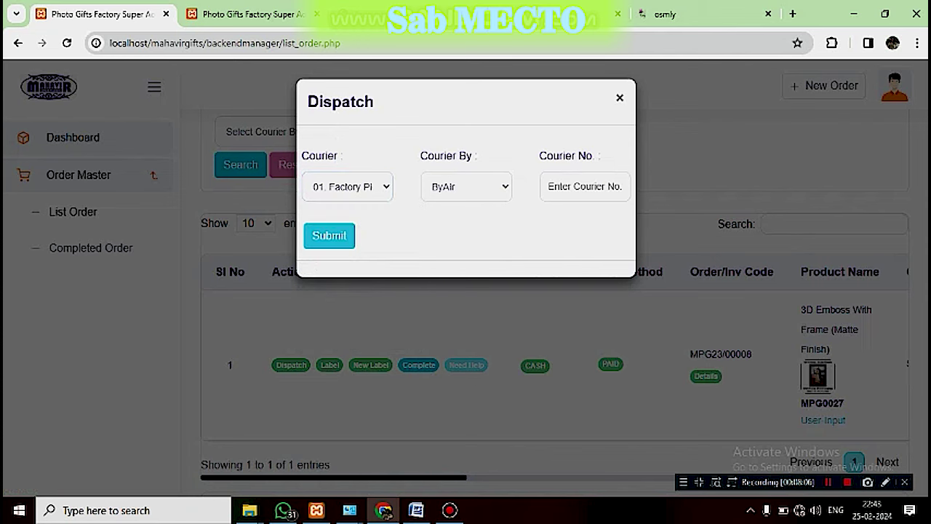
left_click(465, 186)
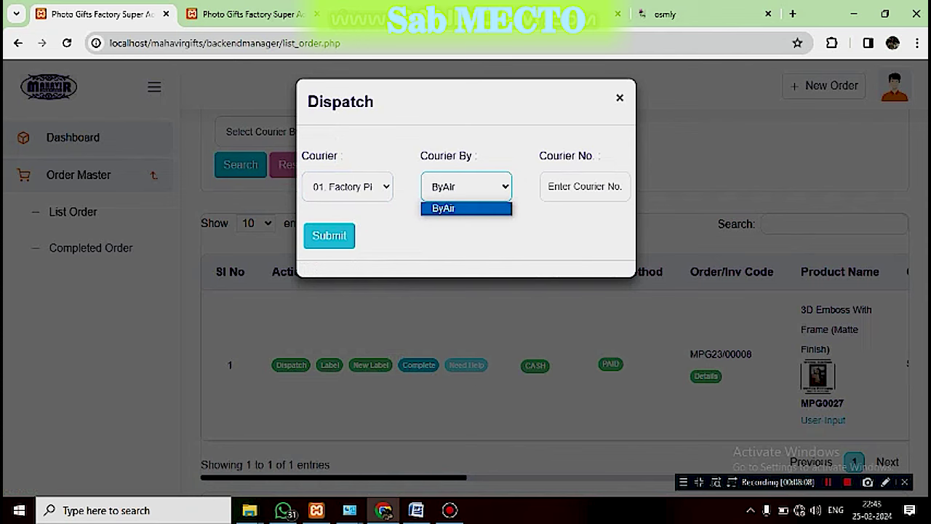
key("Return")
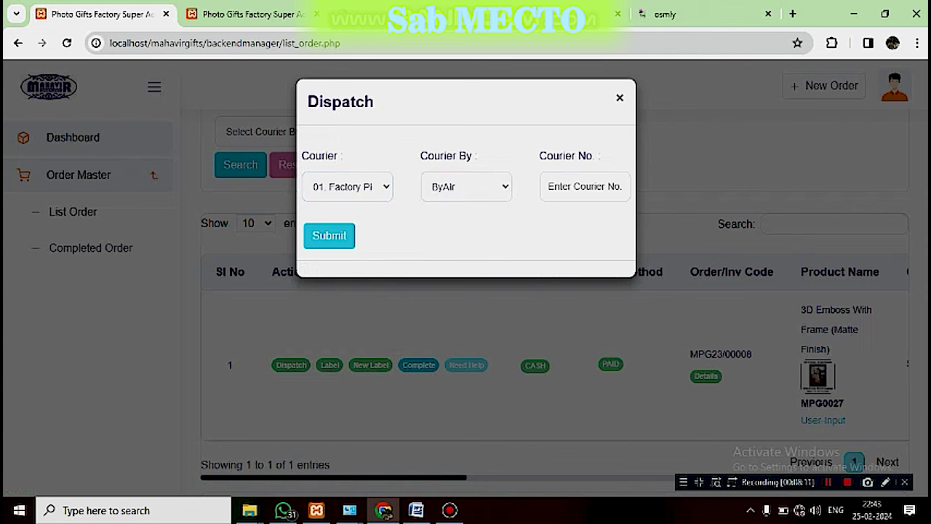
left_click(585, 186)
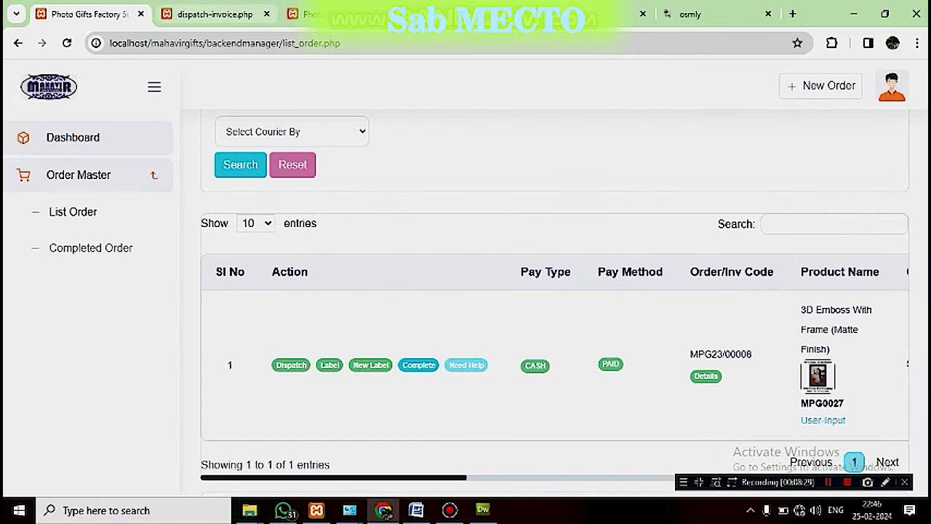
- View the dispatch invoice's courier and packaging details, return to the order list and choose the order's Dispatch action again
key("ctrl+Tab")
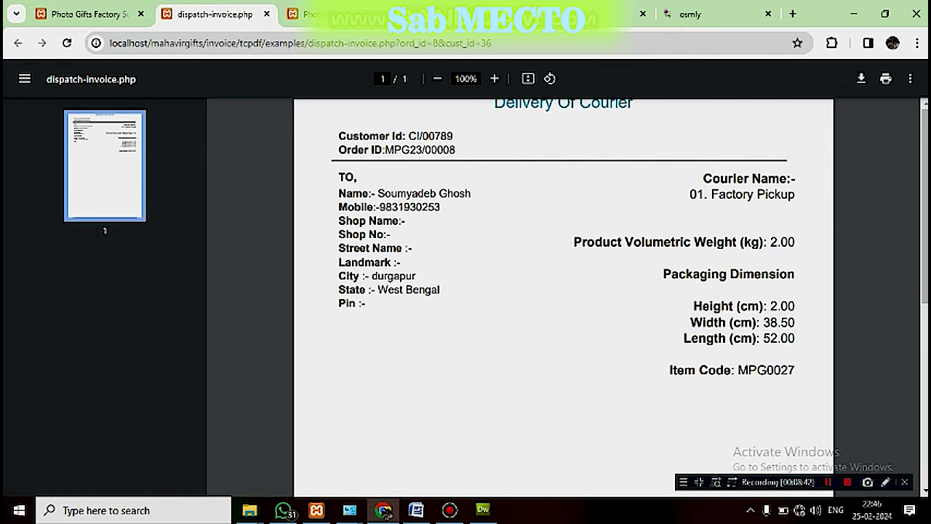
left_click(90, 14)
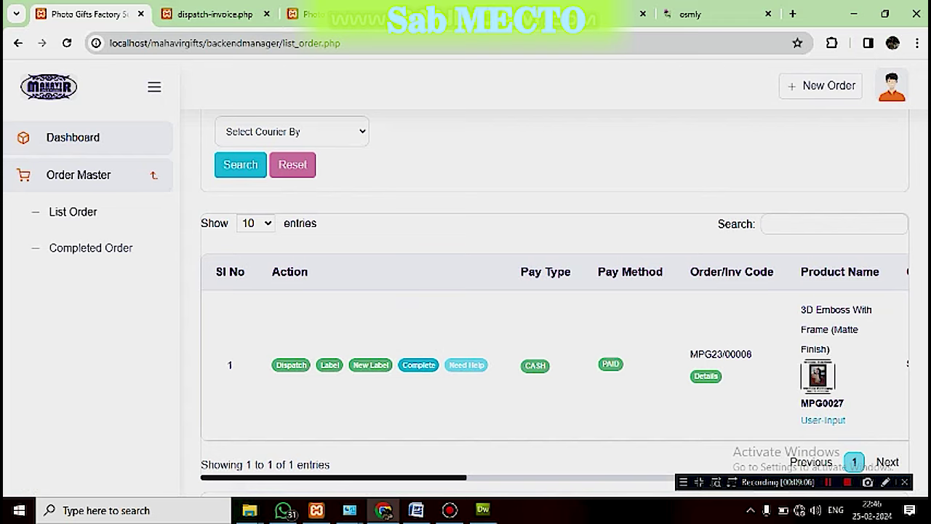
left_click(291, 365)
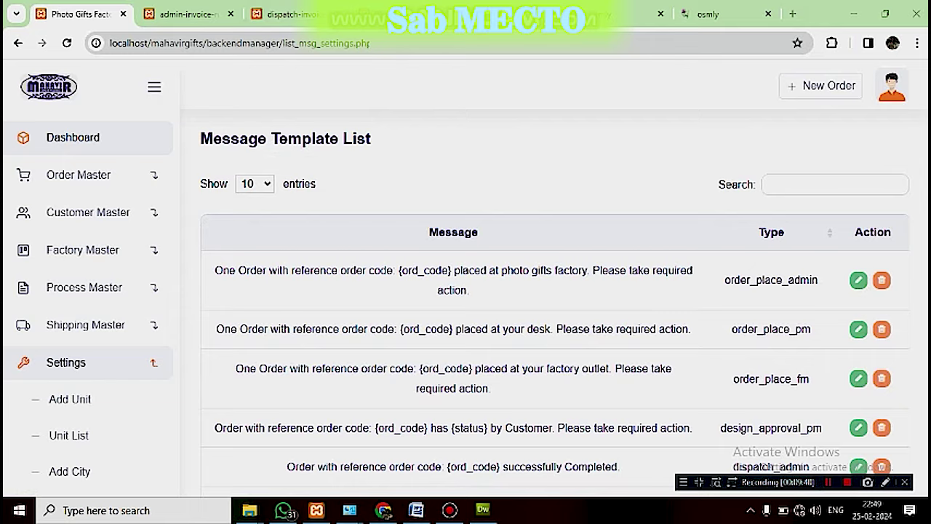
- Collapse the navigation and examine the messages and their types in the Message Template List
left_click(154, 87)
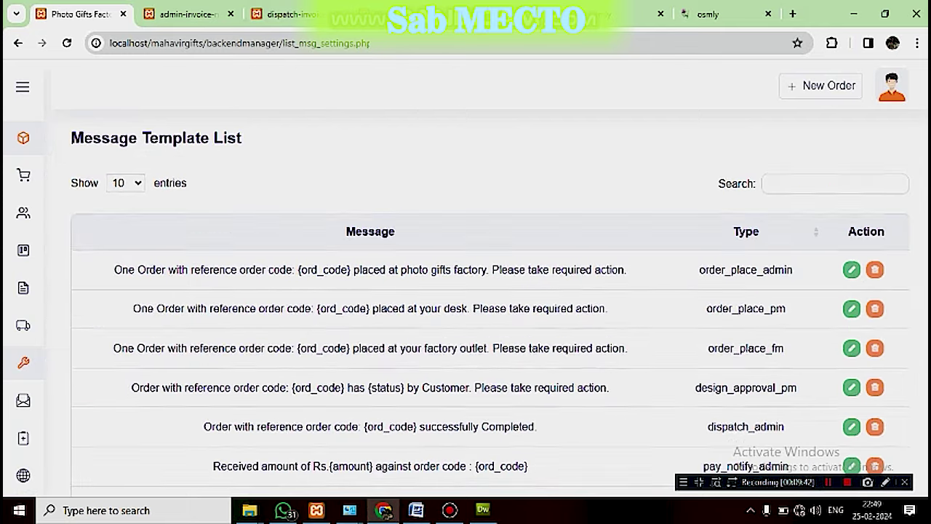
scroll(489, 305, "down", 5)
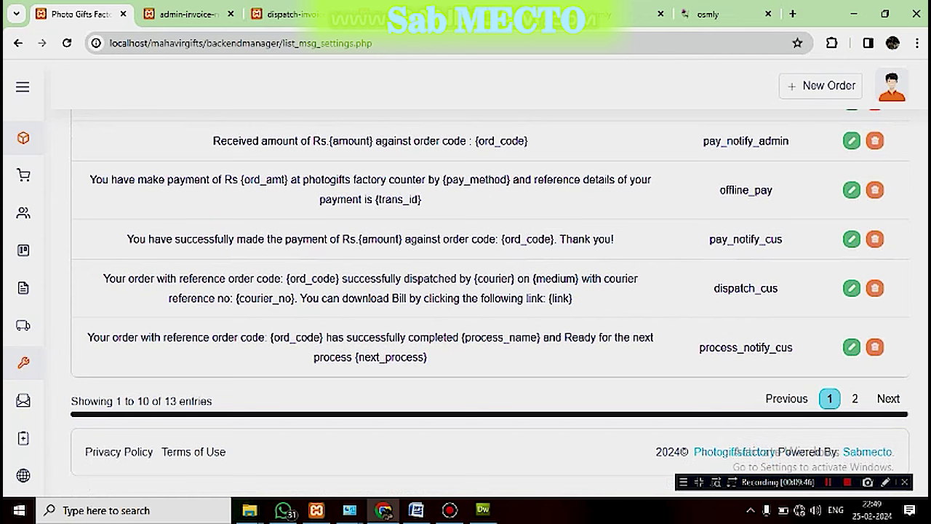
left_click_drag(291, 279, 296, 279)
scroll(293, 279, "up", 5)
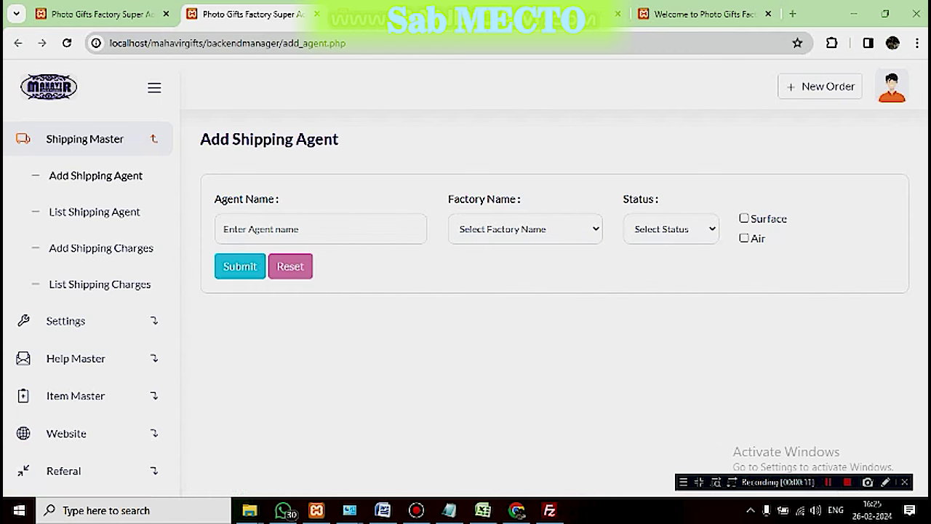
- View the Factory Name choices on the Add Shipping Agent page
left_click_drag(211, 139, 340, 138)
left_click(356, 142)
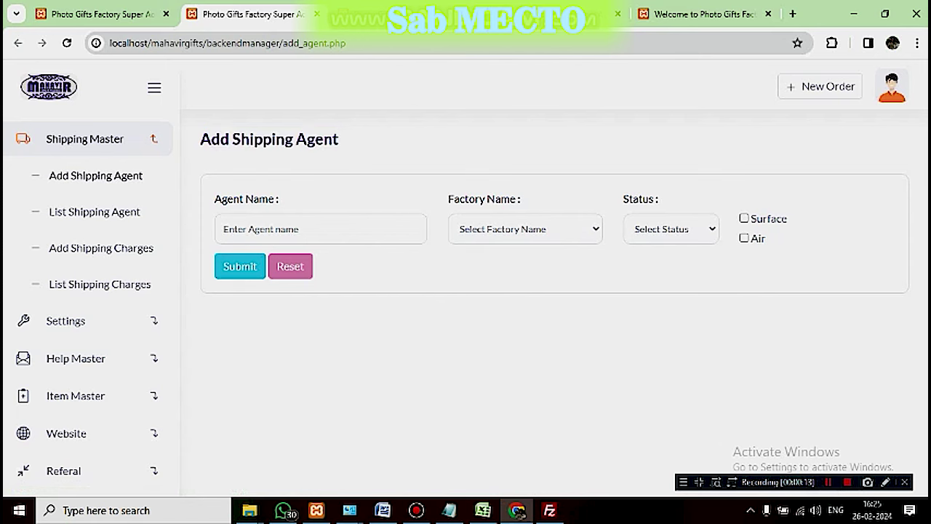
left_click(525, 228)
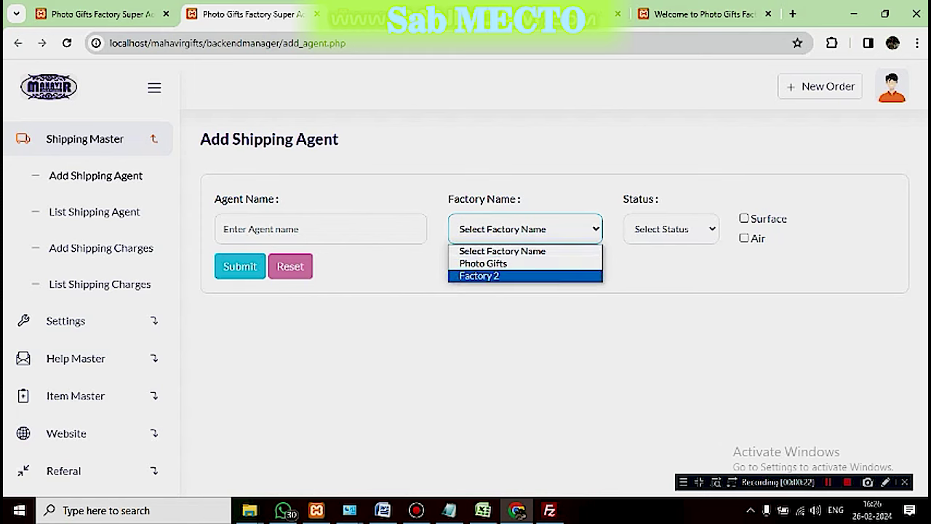
left_click(525, 349)
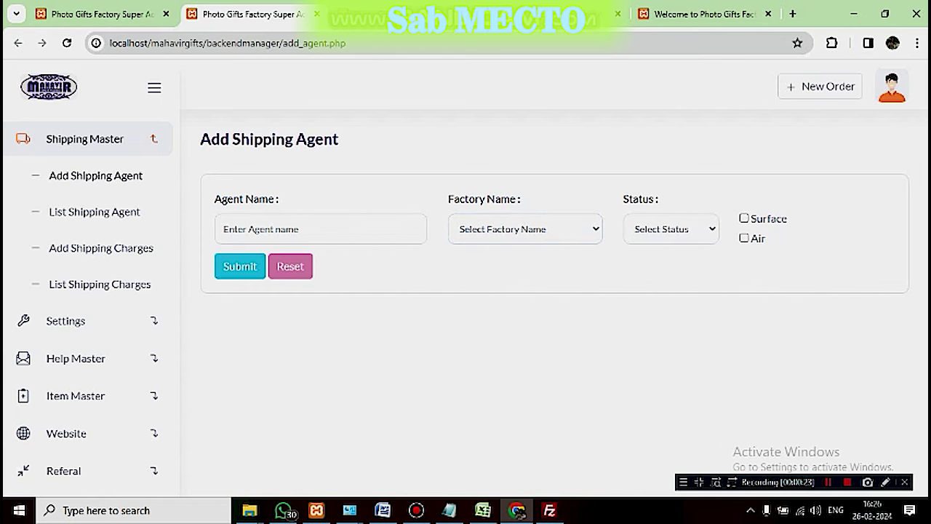
- Try the Surface and Air options for the new shipping agent, leaving only Air enabled
left_click(743, 218)
left_click(743, 238)
left_click(743, 219)
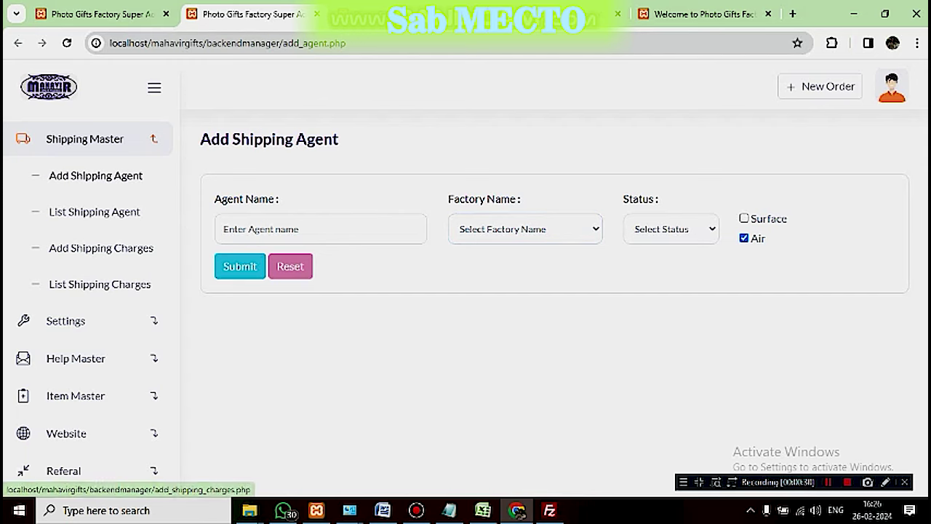
- Open the Add Shipping Charges page and view the Shipping Agent Name choices
left_click(101, 248)
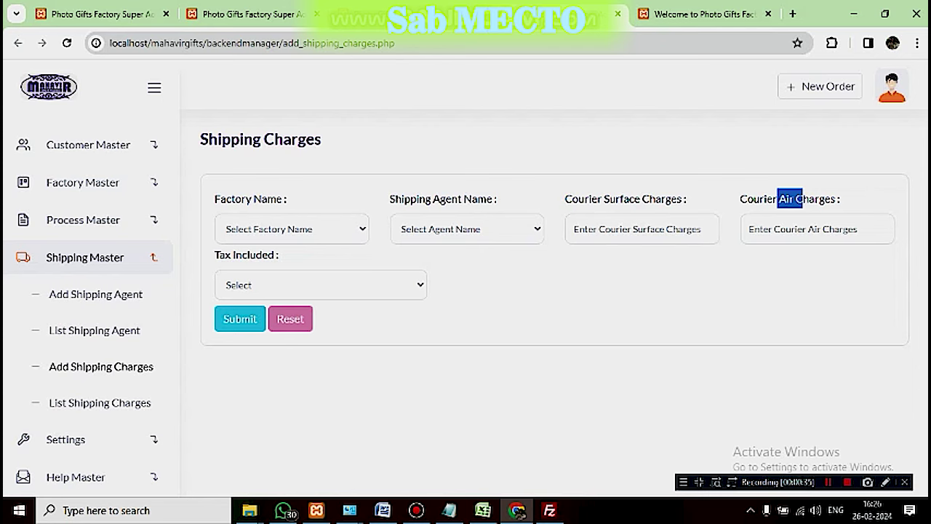
left_click(467, 229)
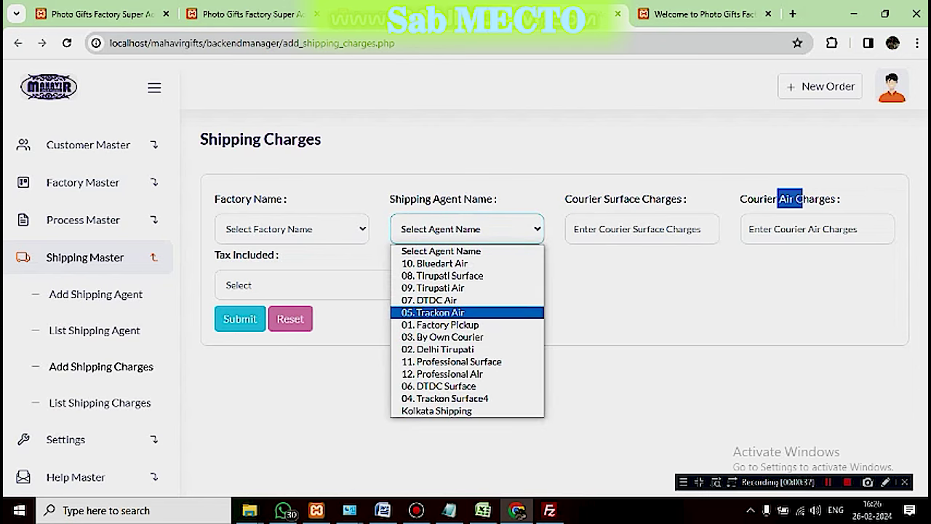
left_click(618, 298)
left_click(618, 298)
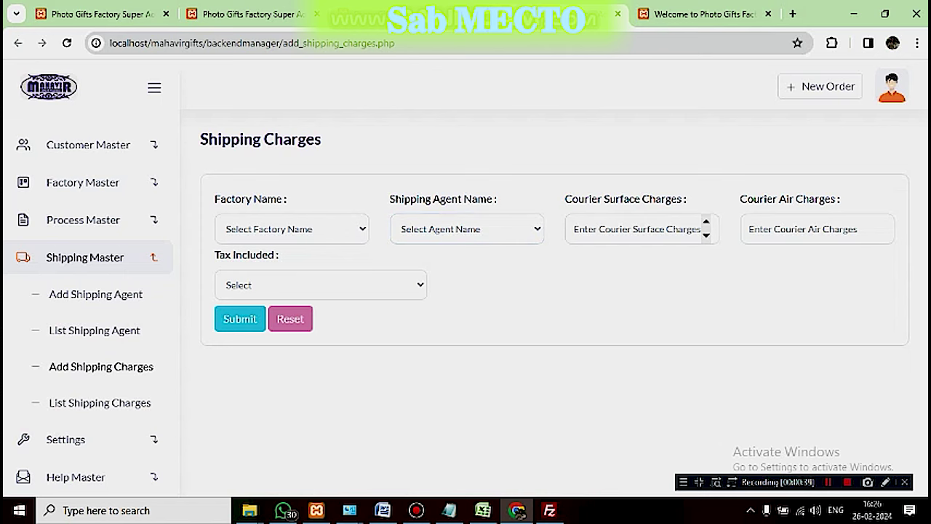
- Examine the Courier Surface Charges and Courier Air Charges fields on the Shipping Charges form
left_click(638, 230)
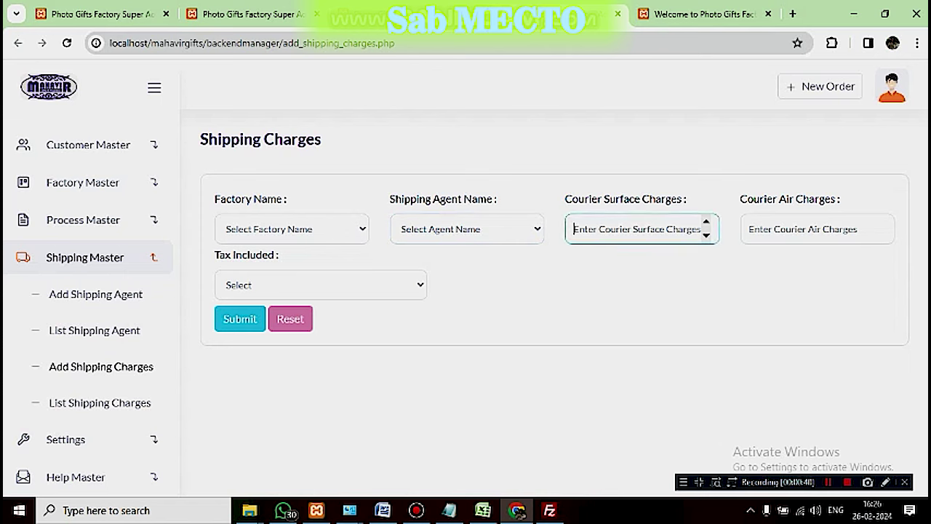
left_click_drag(565, 198, 684, 199)
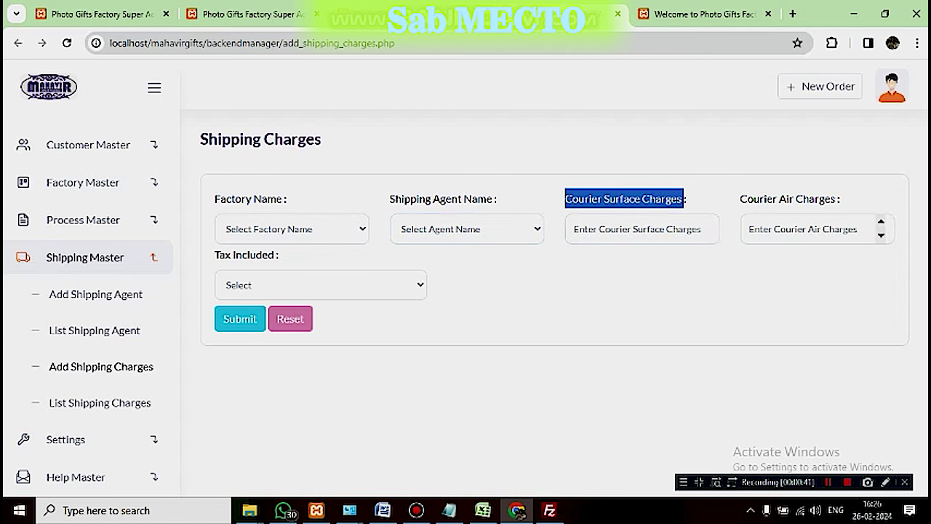
left_click(800, 229)
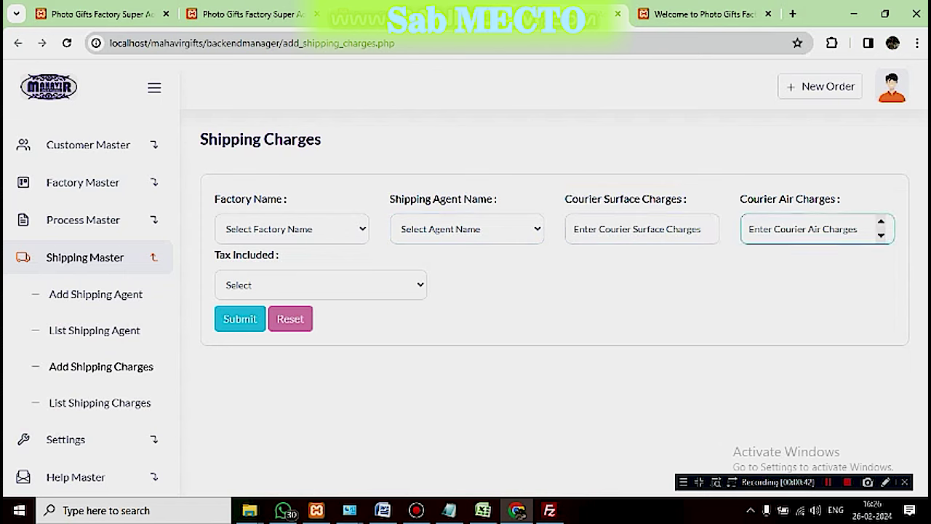
left_click_drag(740, 198, 839, 198)
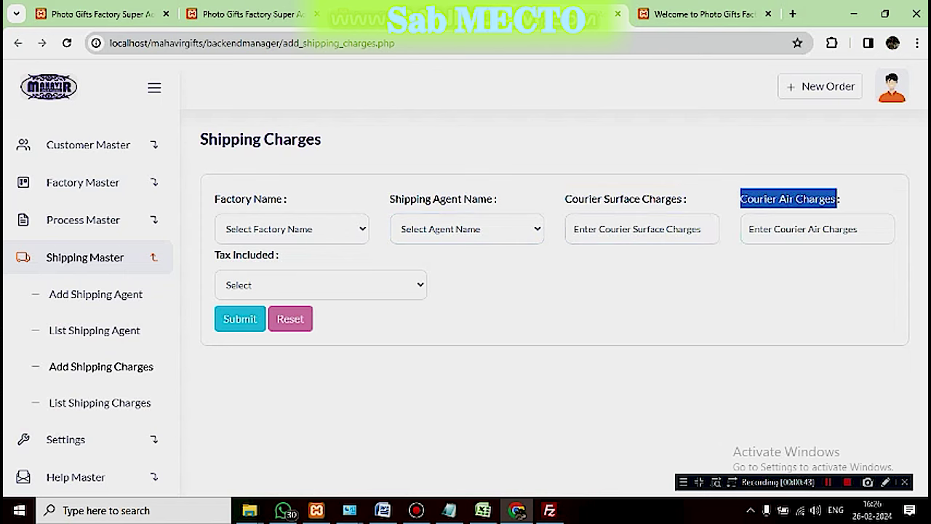
left_click(727, 291)
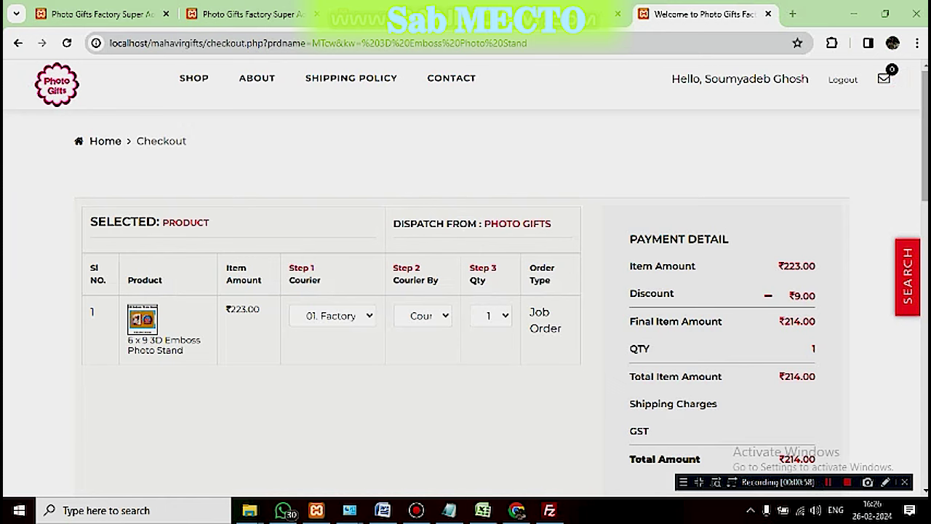
- View the Courier By choices offered for the 01. Factory Pickup courier on the storefront checkout page
left_click(422, 315)
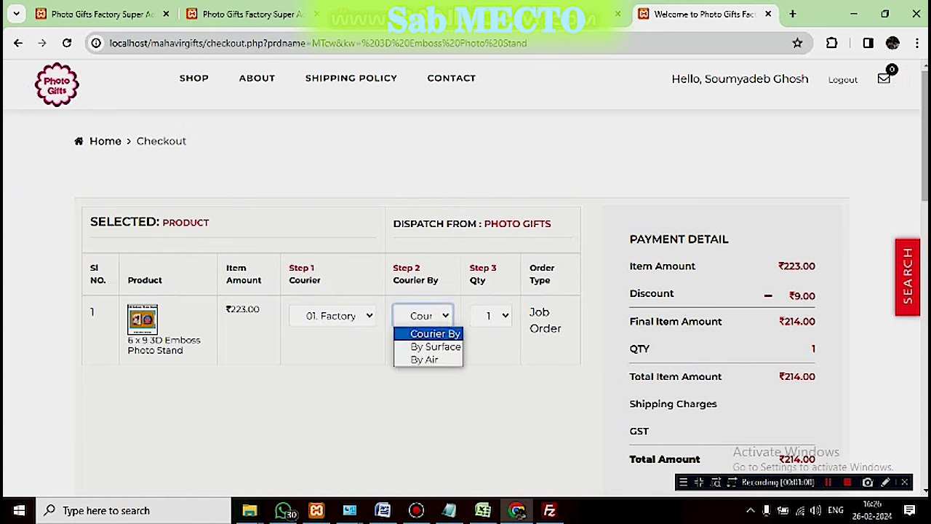
key("Down")
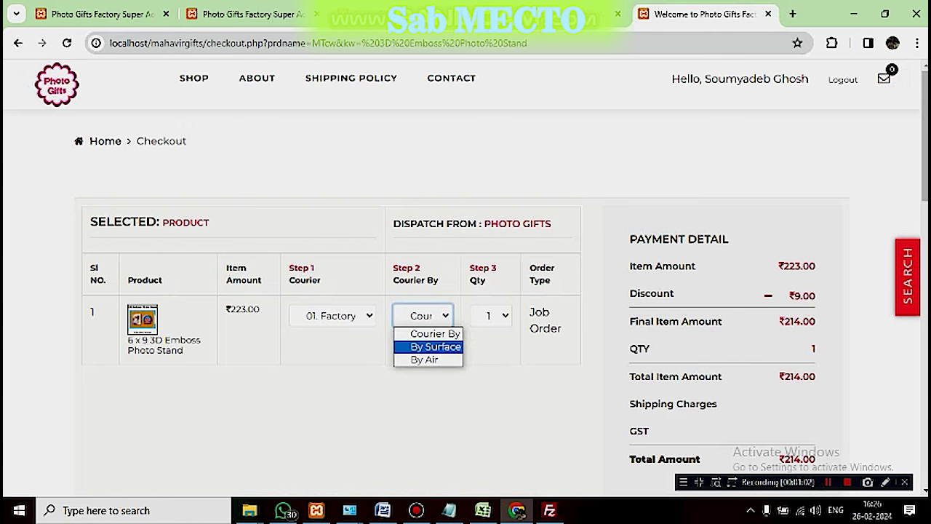
left_click(364, 407)
- Set the checkout courier to 02. Delhi Tirupati and the shipping mode to By Air
left_click(332, 315)
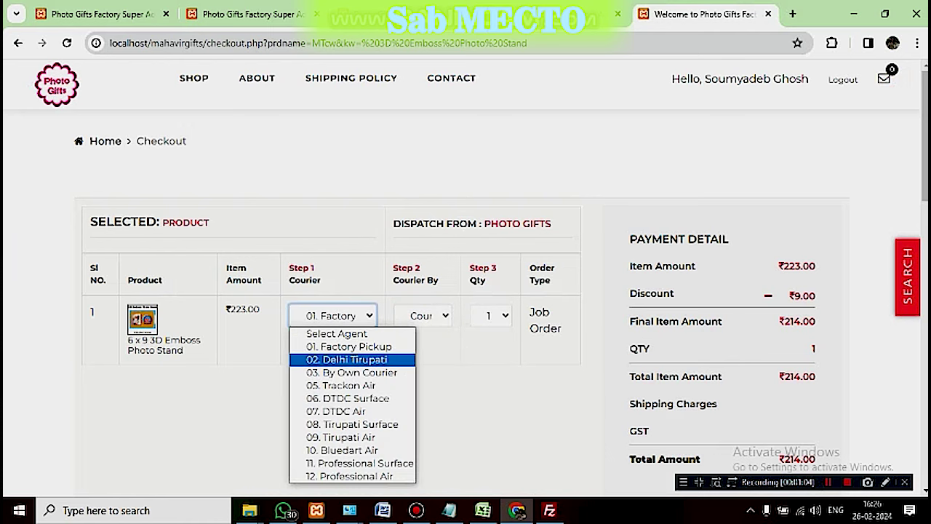
left_click(349, 359)
left_click(422, 315)
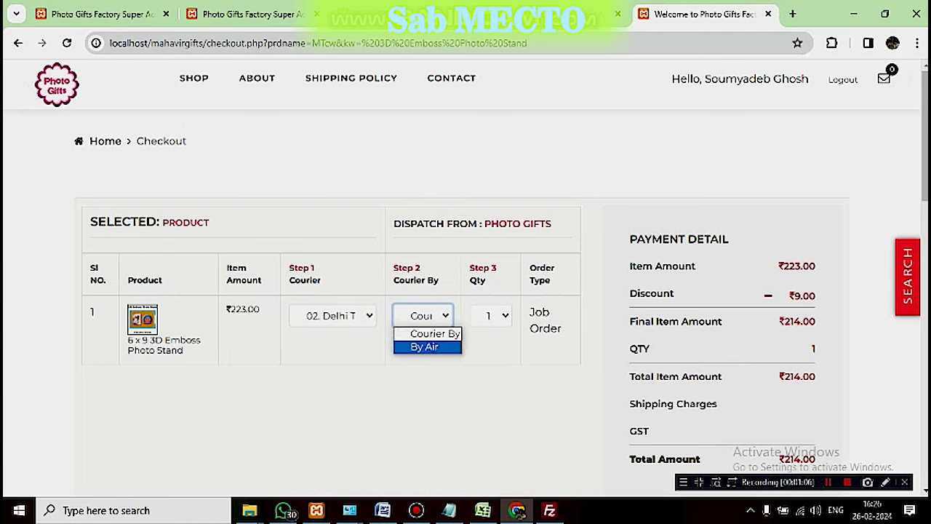
key("Return")
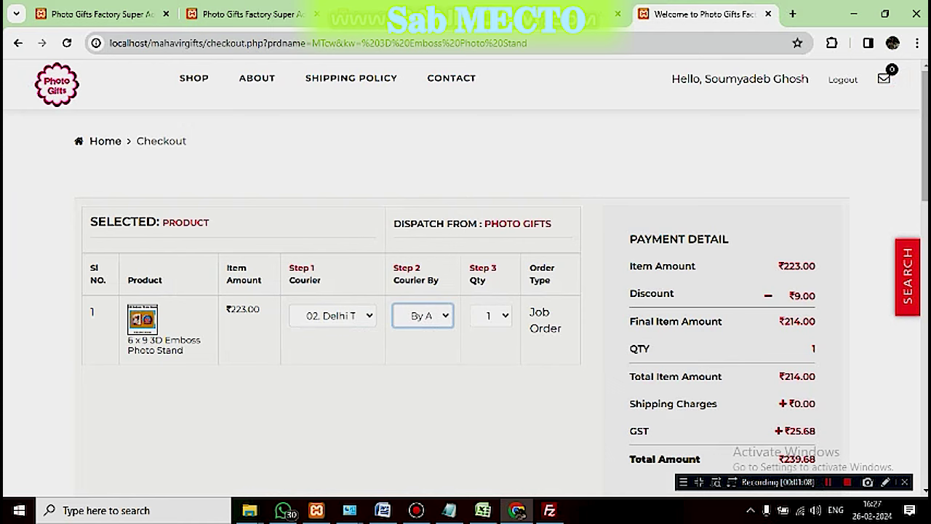
- Set the checkout courier to 05. Trackon Air and view its Courier By choices
left_click(333, 315)
left_click(345, 386)
left_click(423, 315)
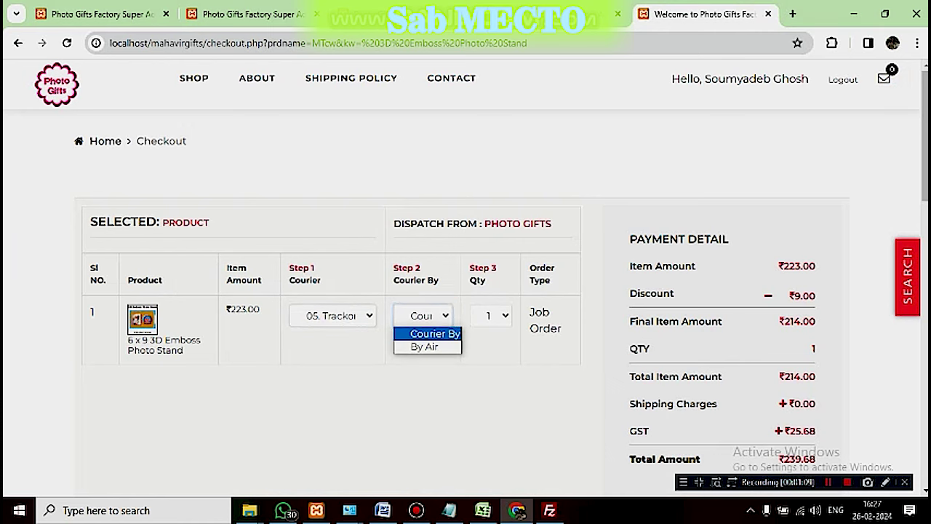
- Set the checkout courier to 01. Factory Pickup and the shipping mode to By Surface
left_click(332, 315)
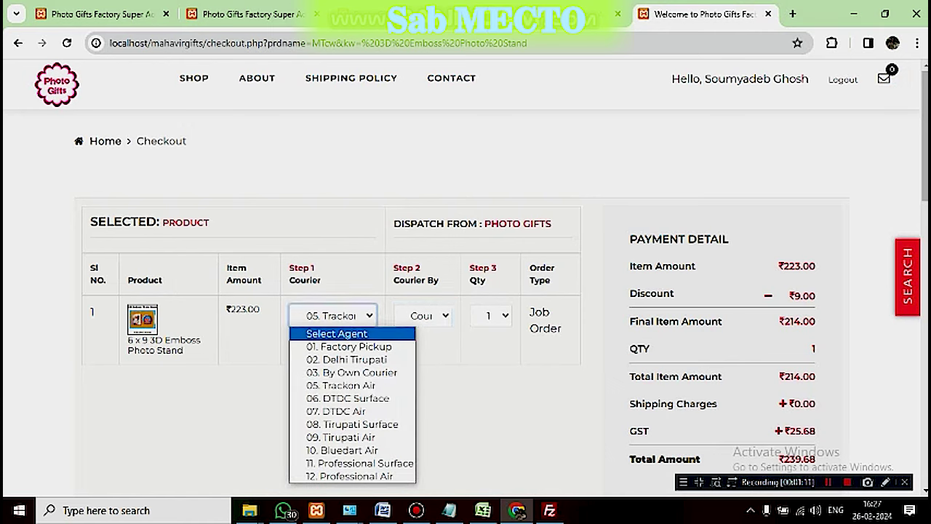
left_click(333, 345)
left_click(423, 316)
left_click(432, 345)
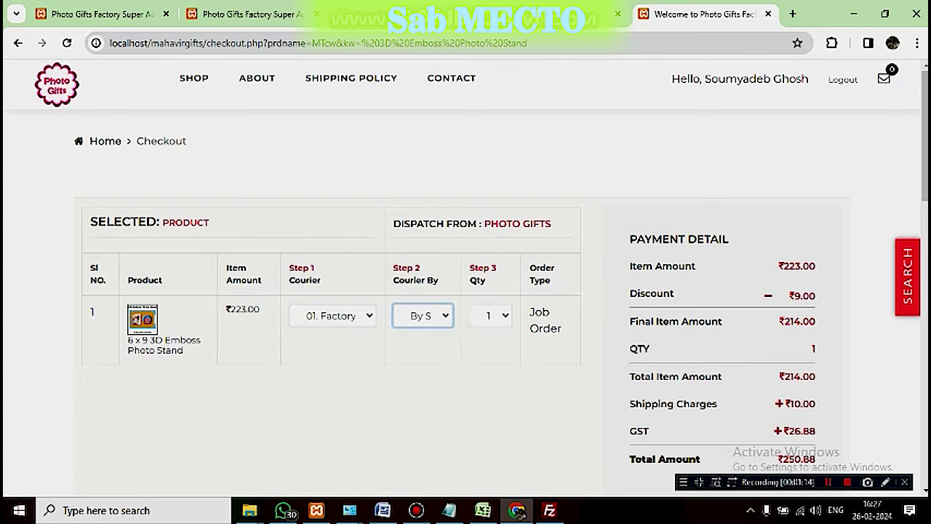
left_click(423, 315)
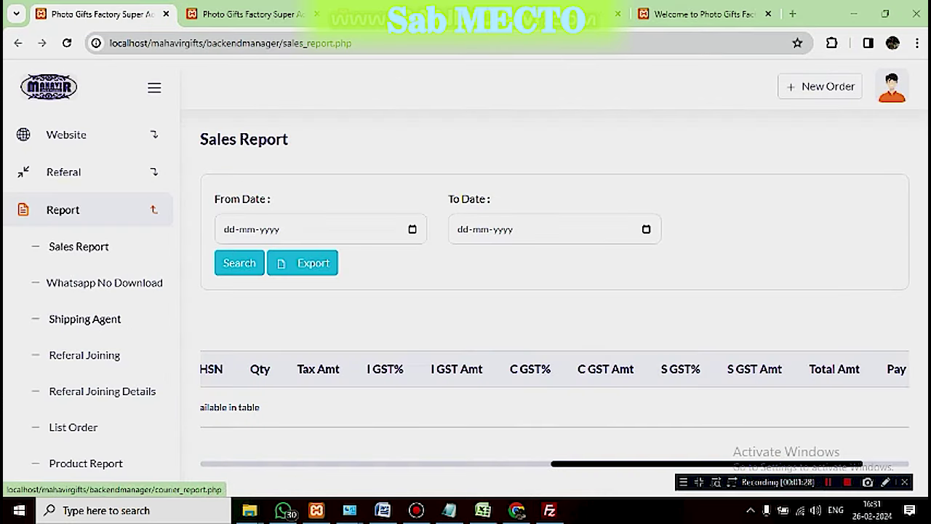
- Examine the customer, item, GST and total amount columns of the Sales Report in the admin panel
scroll(91, 305, "down", 1)
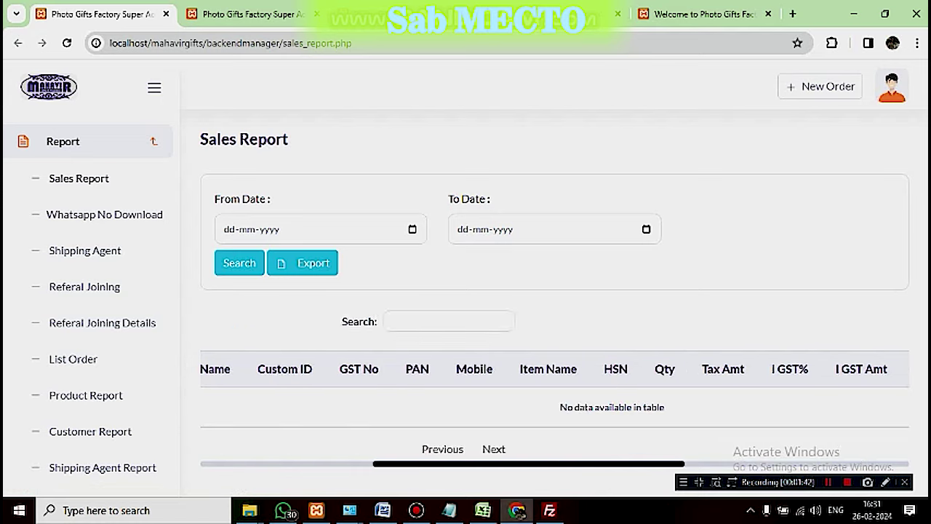
scroll(555, 389, "left", 2)
scroll(555, 389, "right", 8)
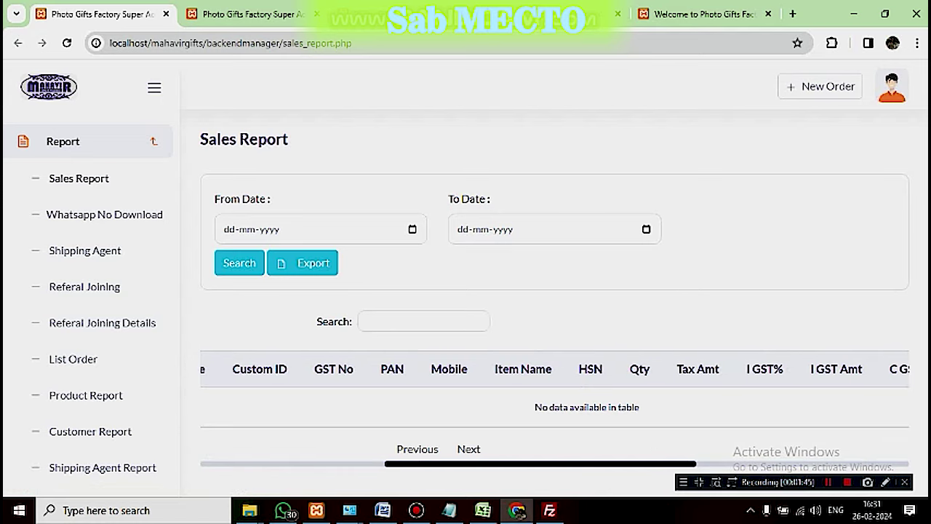
scroll(555, 389, "right", 4)
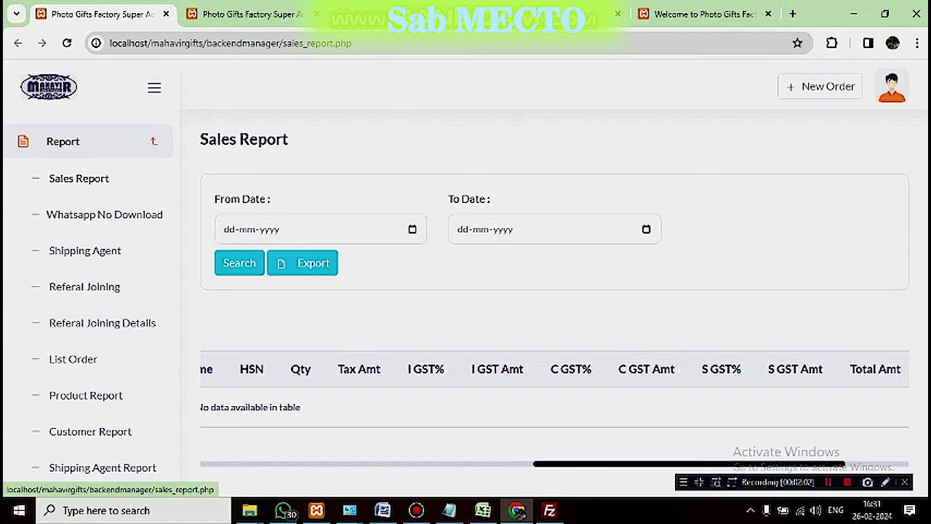
- View the dispatch-based shipping agent report and open the Shipping Agent Report that lists surface and air charges per agent
key("ctrl+Tab")
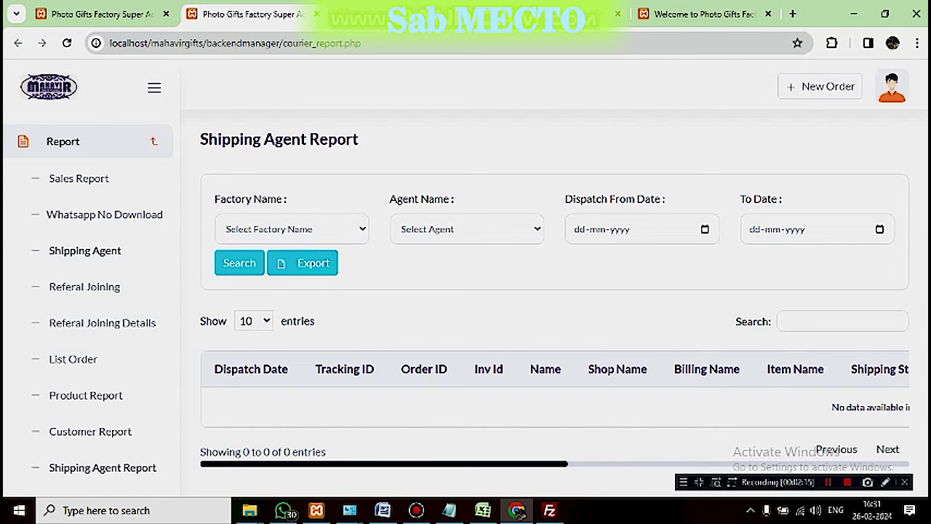
left_click(102, 467)
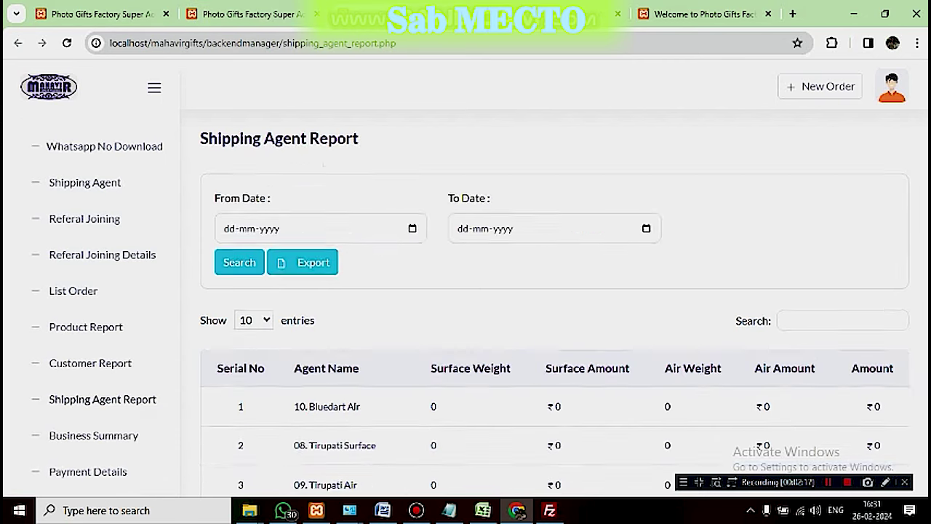
scroll(101, 436, "down", 2)
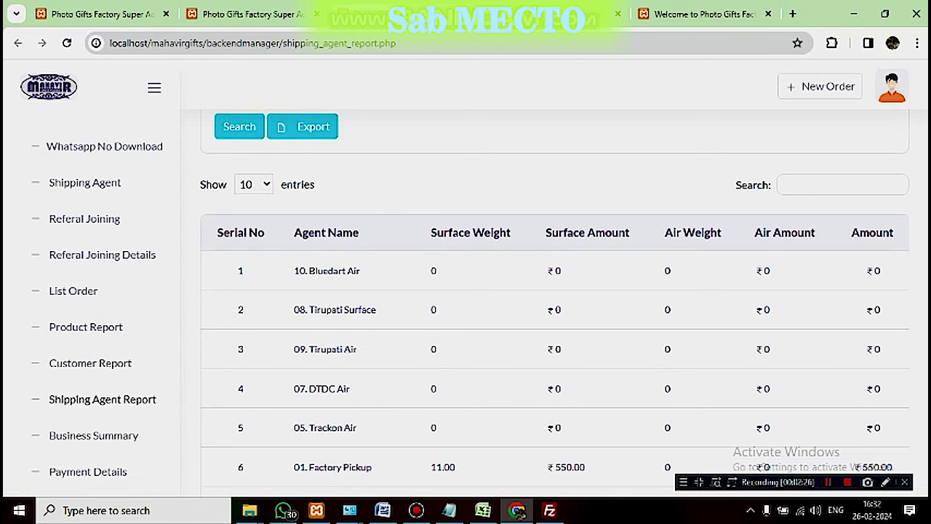
scroll(555, 304, "up", 2)
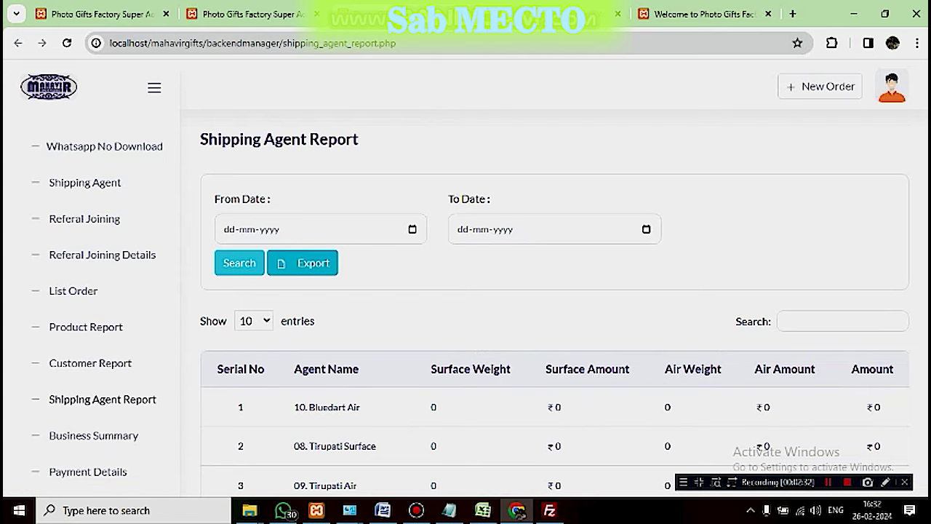
- Compare the dispatch-based shipping agent report with the per-agent weight and amount report
left_click(251, 14)
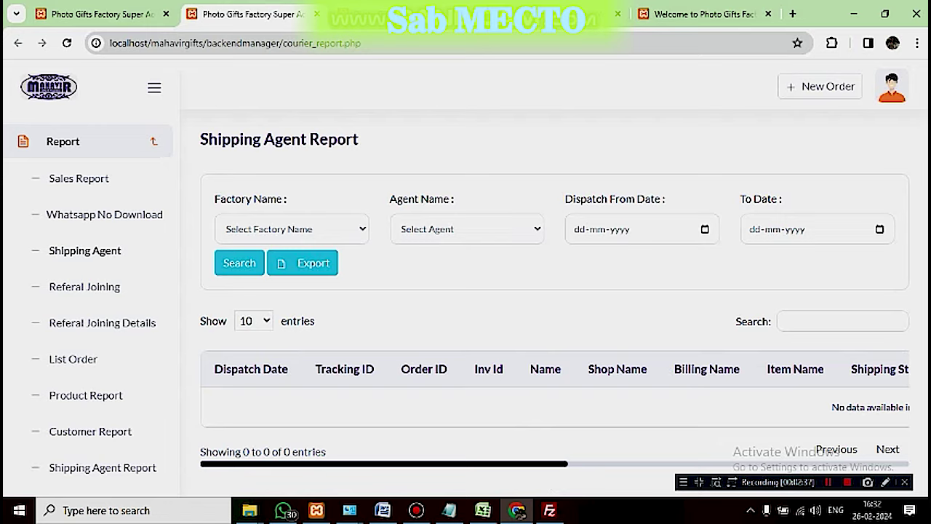
left_click(101, 14)
scroll(554, 306, "down", 2)
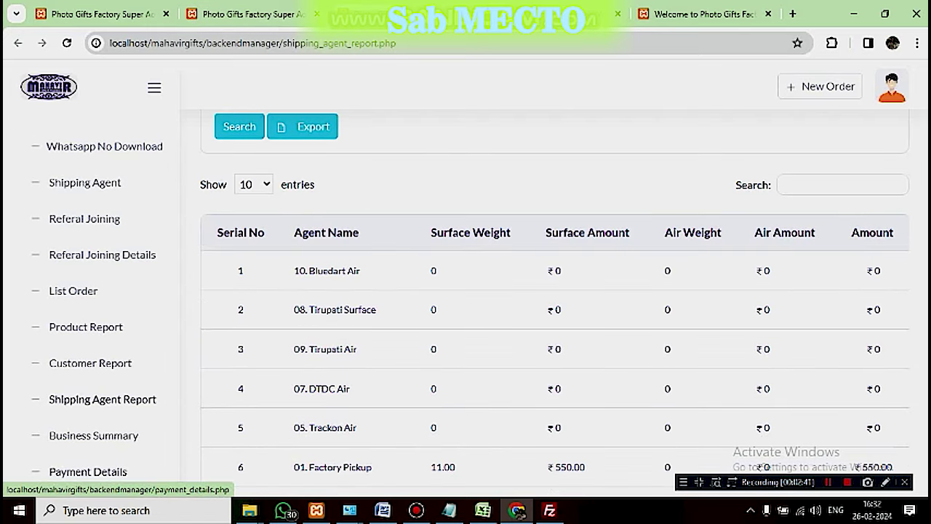
- Look through the list of available reports and view the Business Summary page
scroll(91, 435, "down", 1)
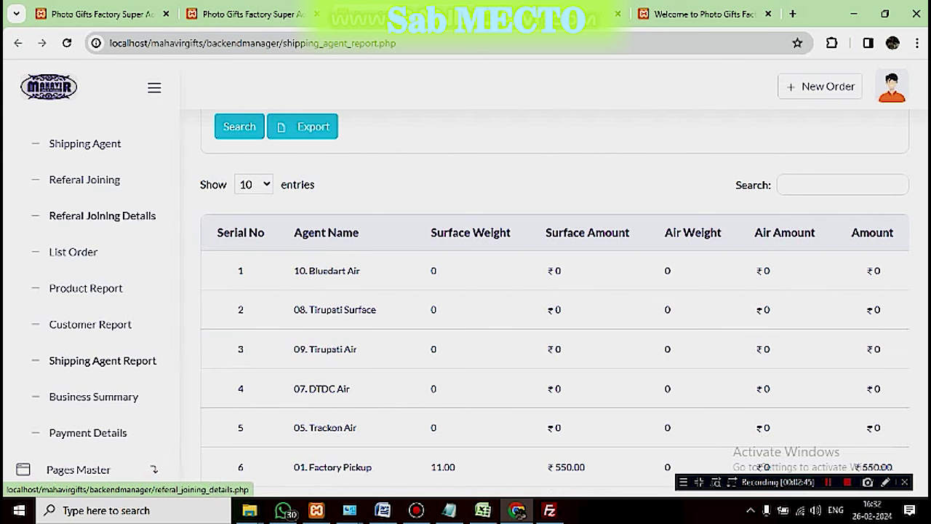
scroll(102, 216, "up", 2)
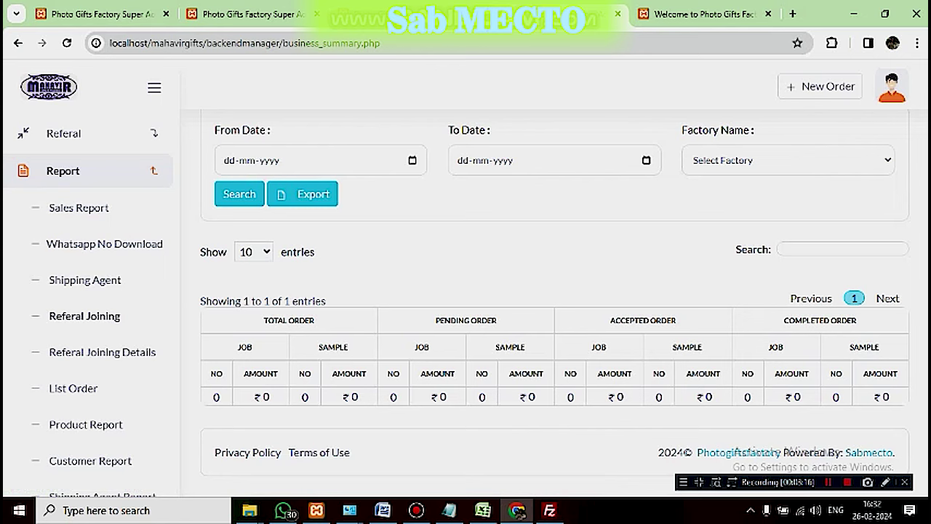
scroll(87, 316, "down", 2)
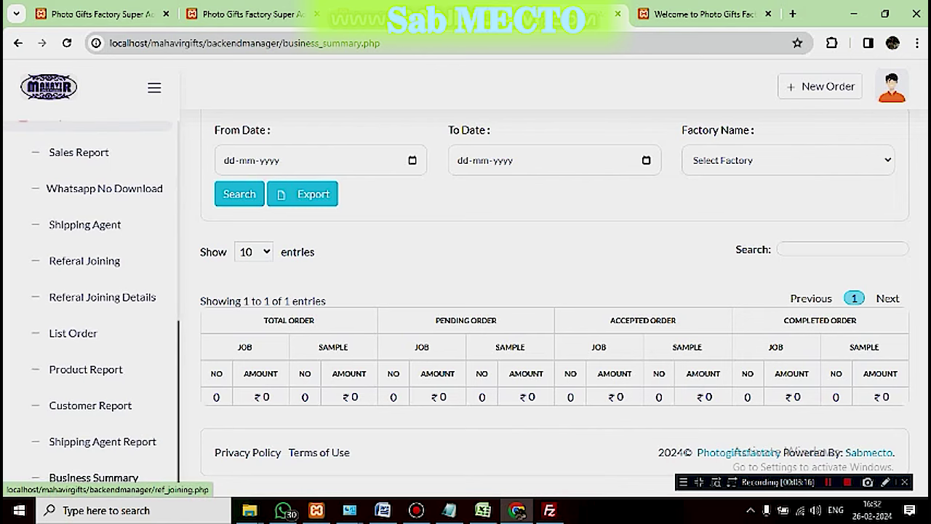
scroll(88, 334, "down", 2)
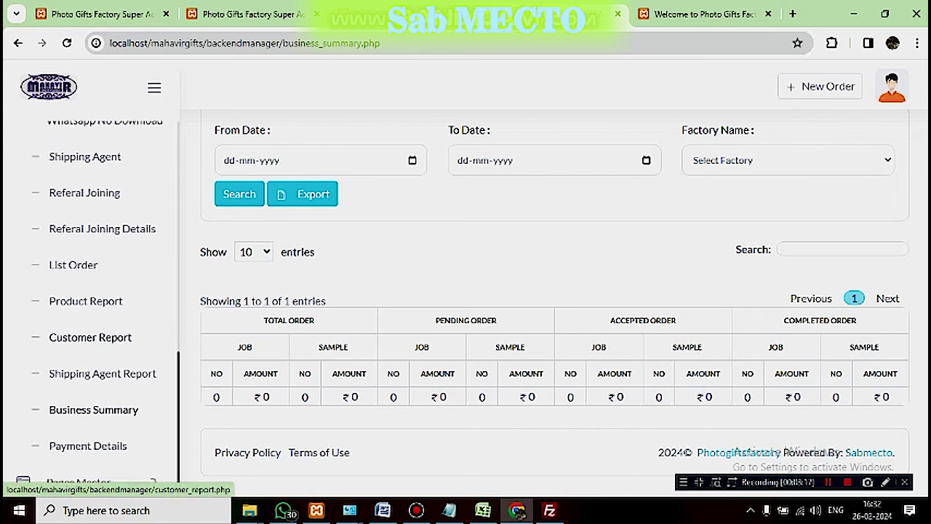